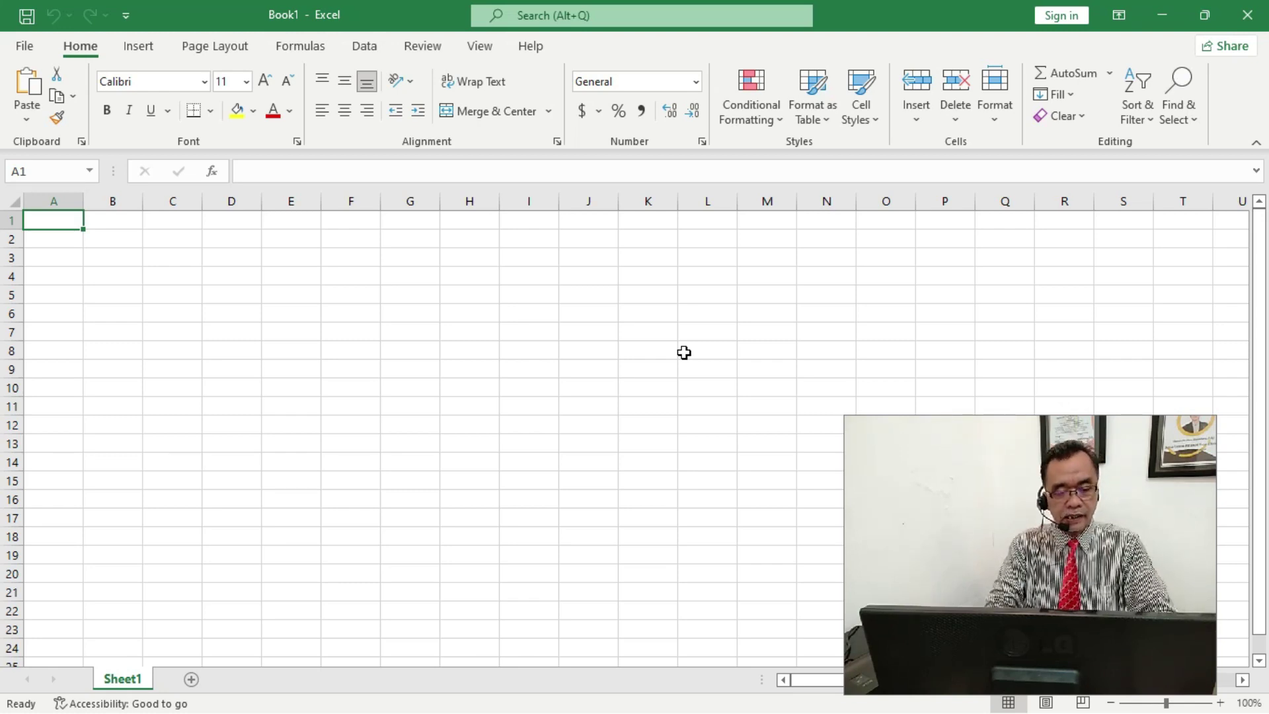
click(50, 221)
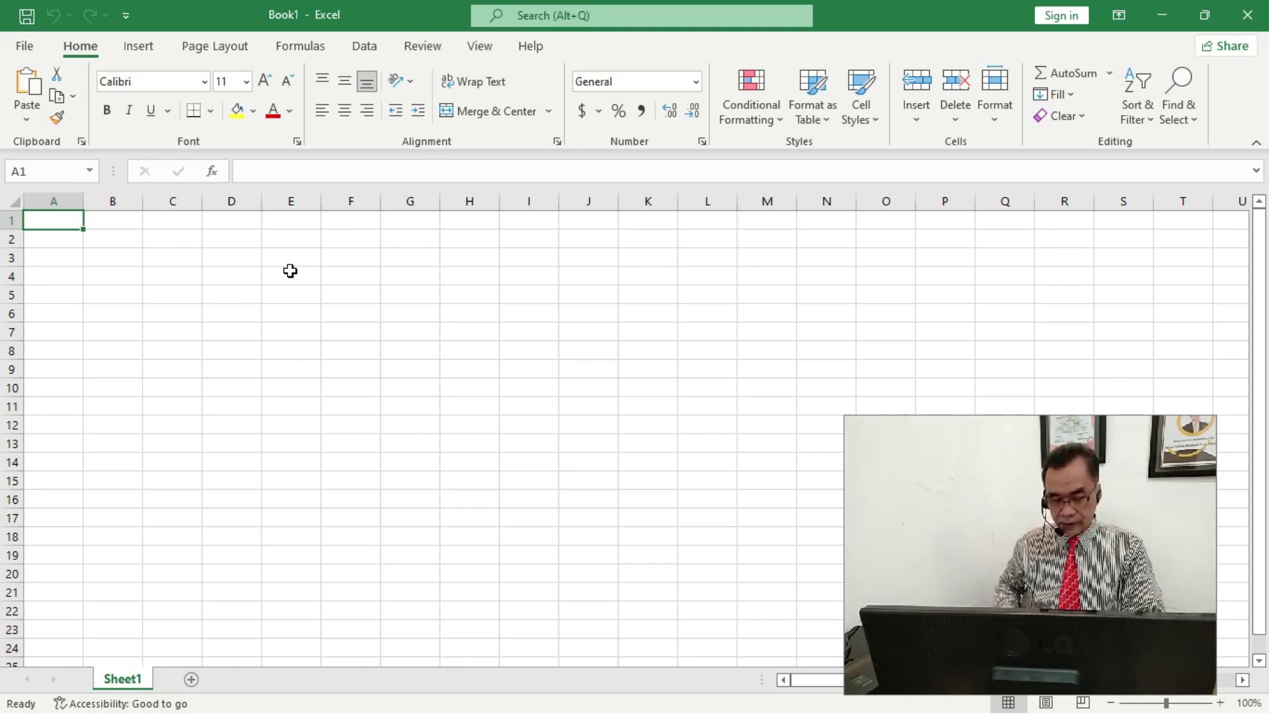
text(10000000)
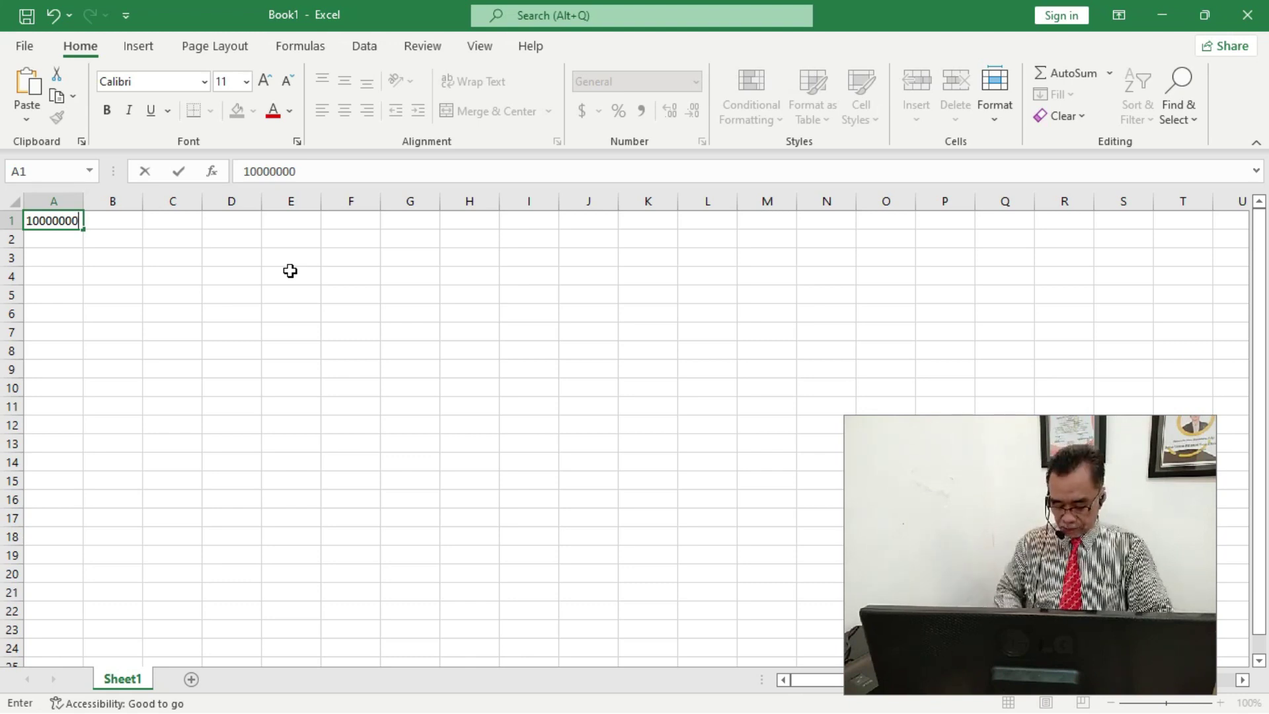
key(BackSpace)
key(BackSpace)
key(BackSpace)
key(BackSpace)
key(BackSpace)
key(BackSpace)
key(BackSpace)
key(BackSpace)
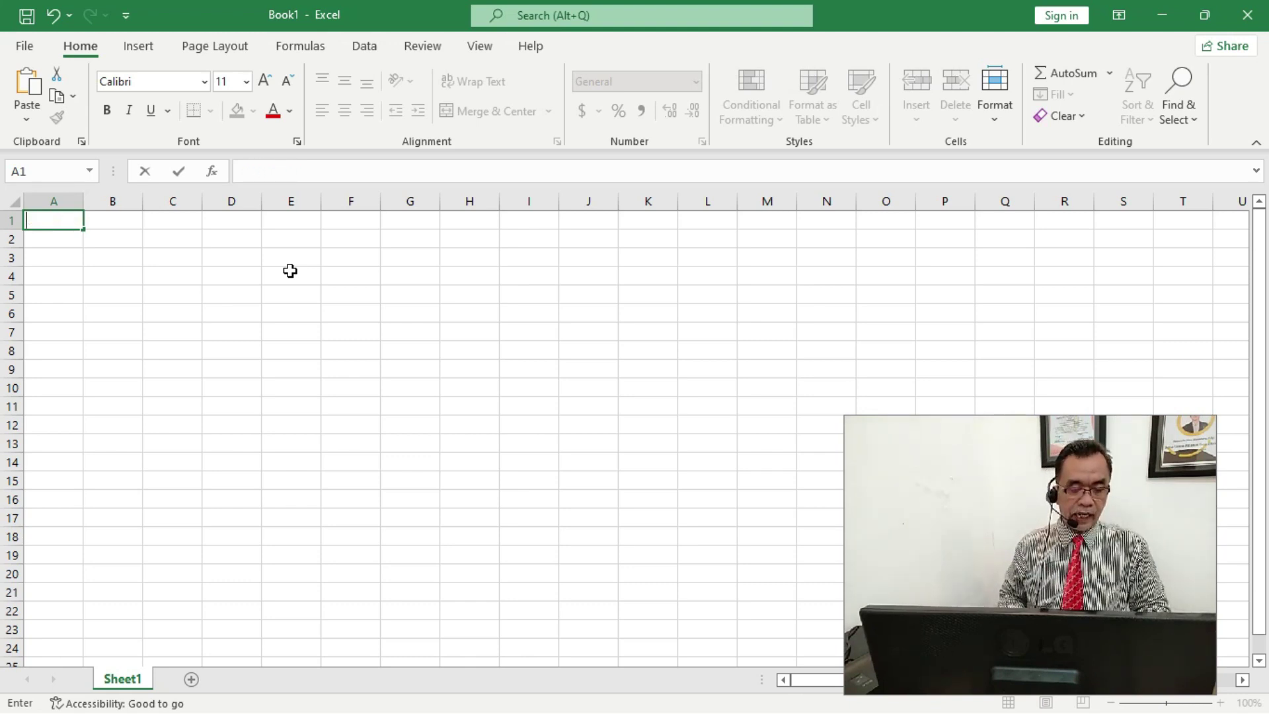
click(284, 316)
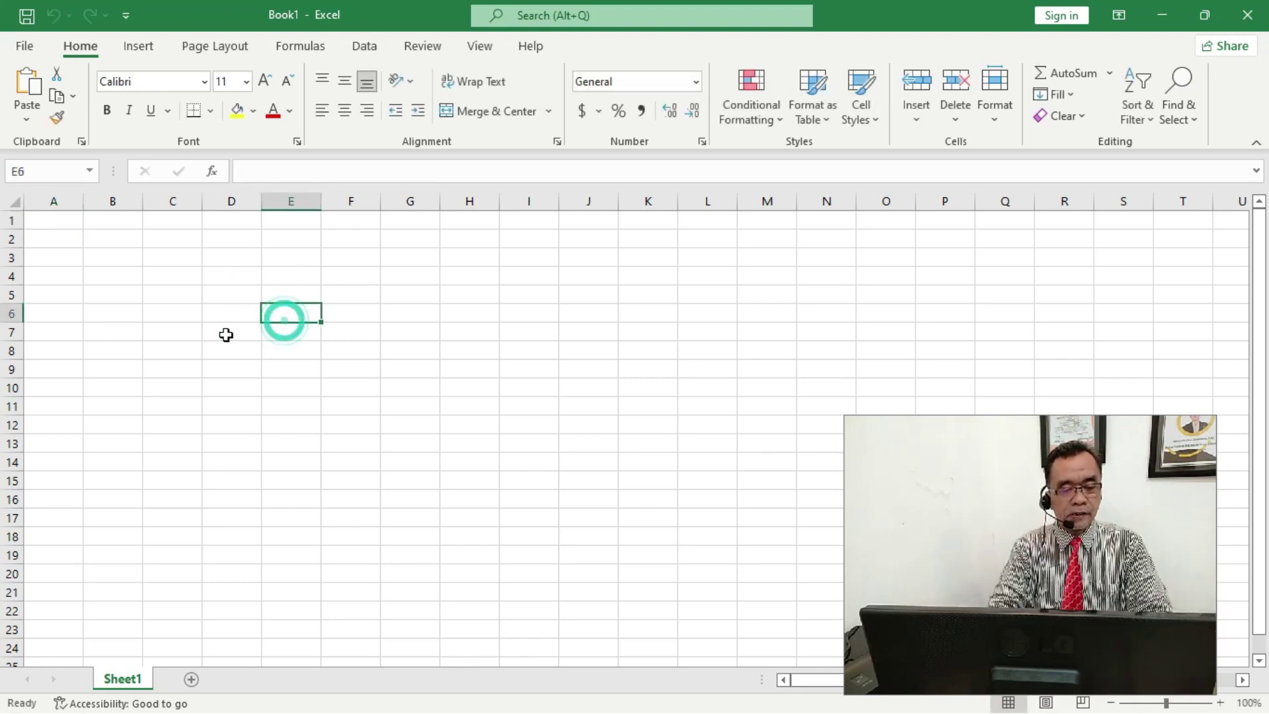
click(59, 221)
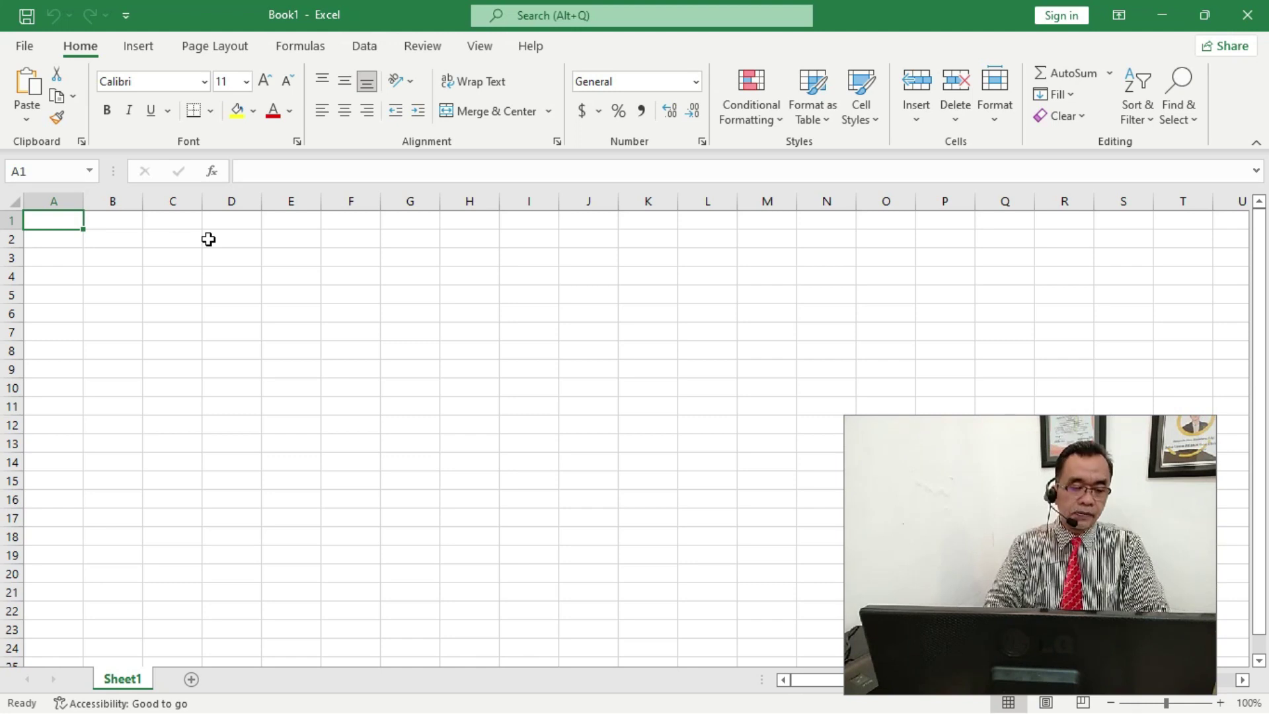
text(10000000)
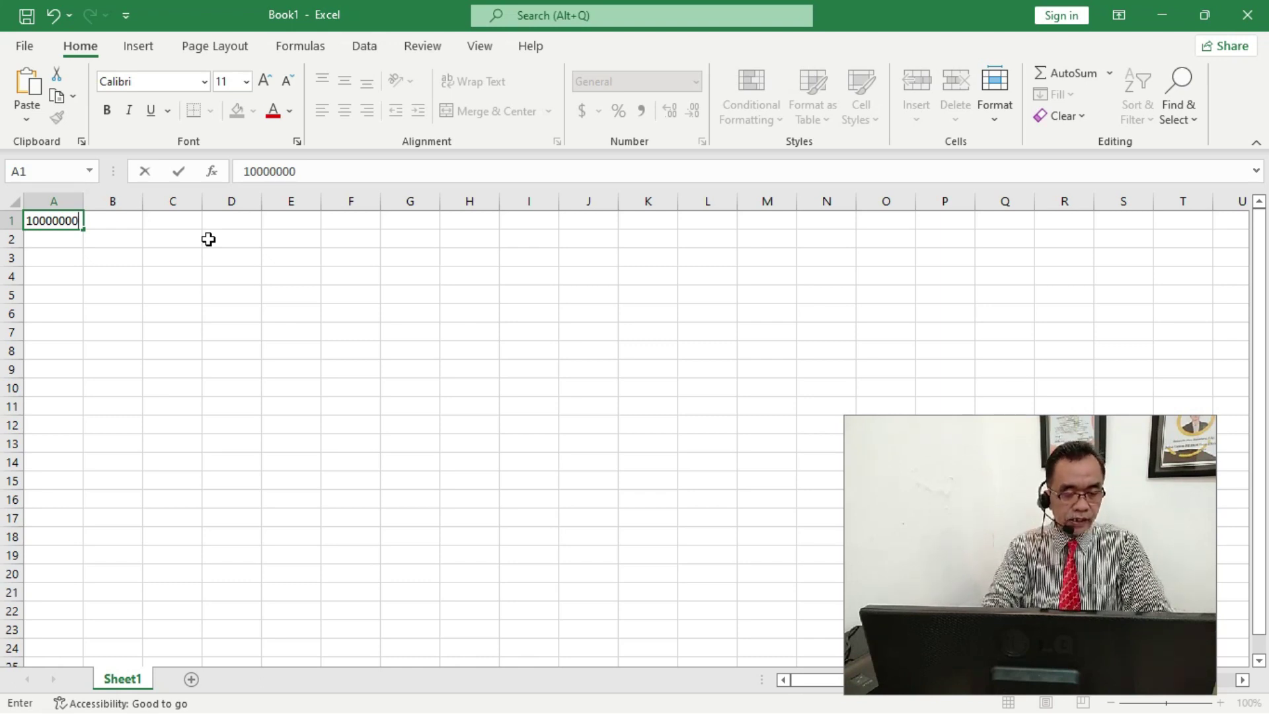
key(BackSpace)
key(BackSpace)
key(BackSpace)
key(BackSpace)
key(BackSpace)
key(BackSpace)
key(BackSpace)
key(BackSpace)
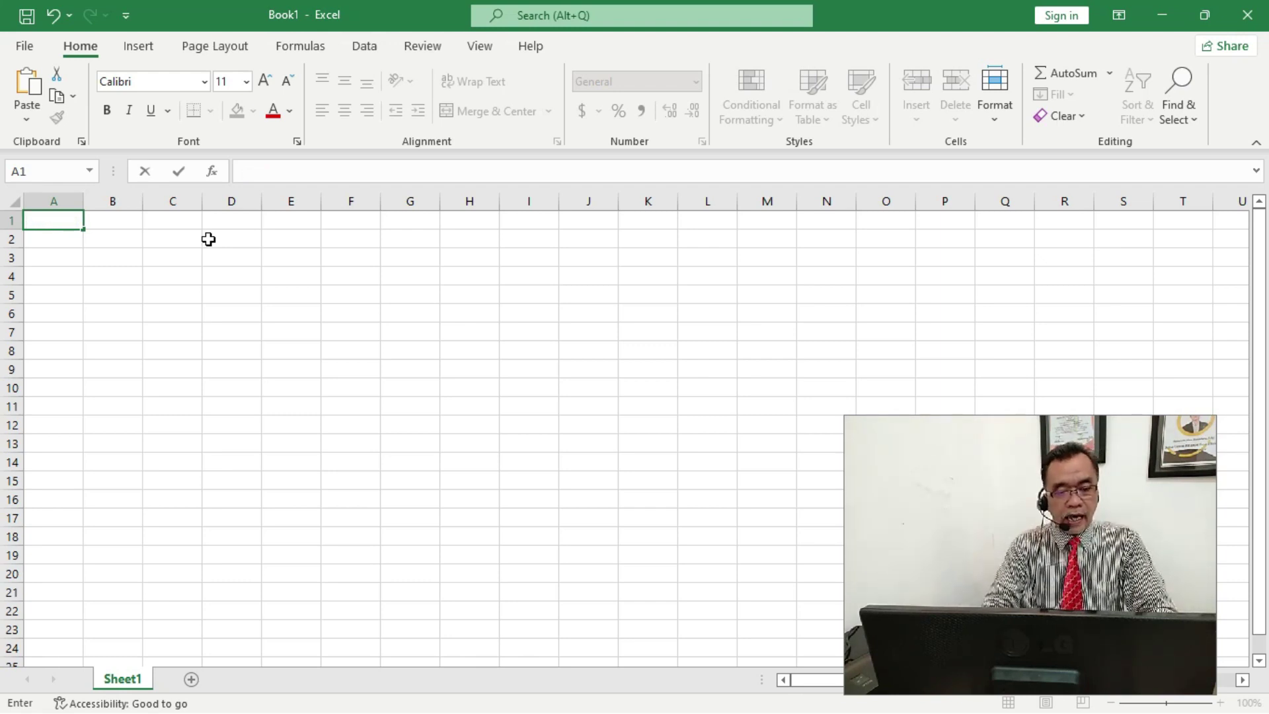
click(175, 291)
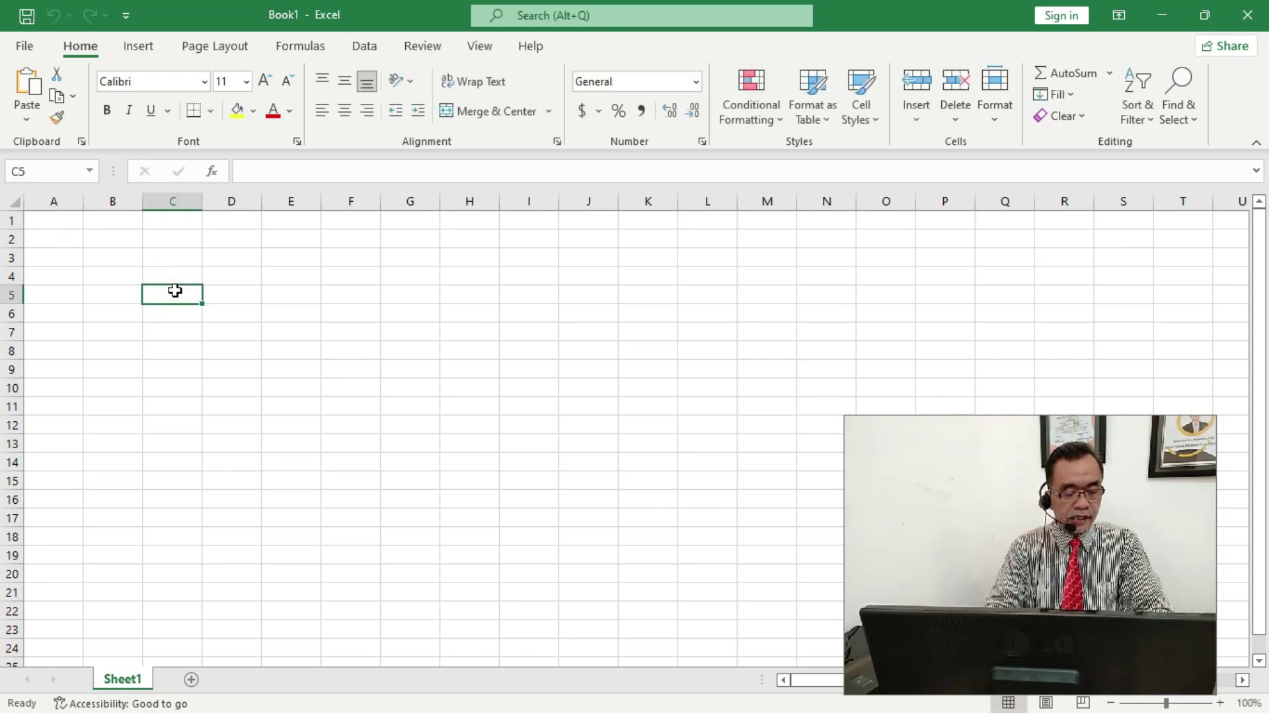
Step: Apply the Comma Style number format to the whole of column A and enter 1000000 in A1
click(55, 192)
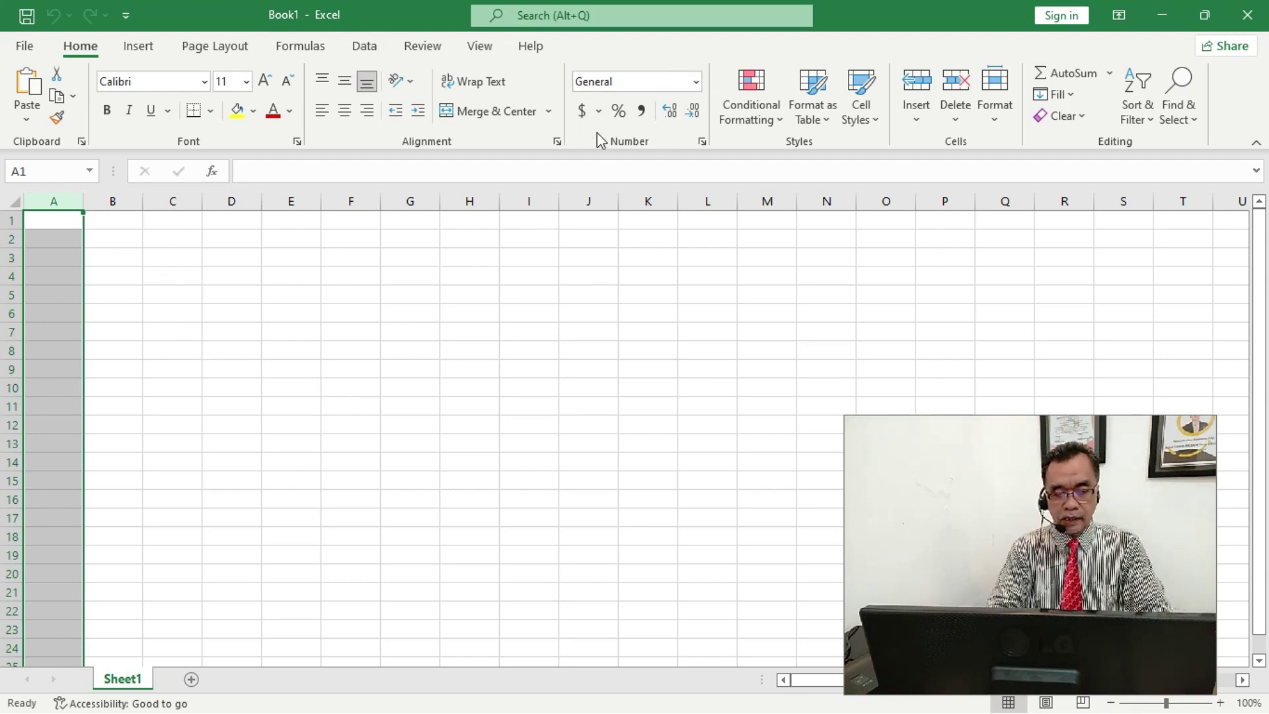
click(84, 48)
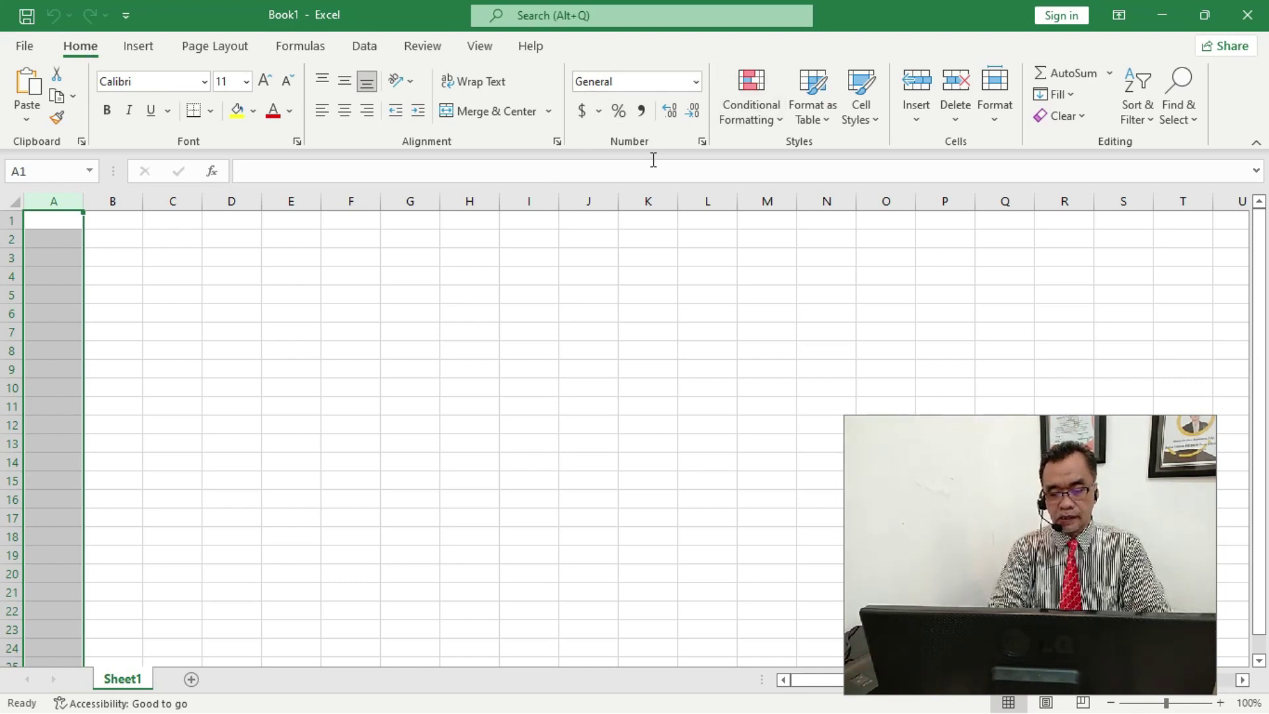
click(641, 112)
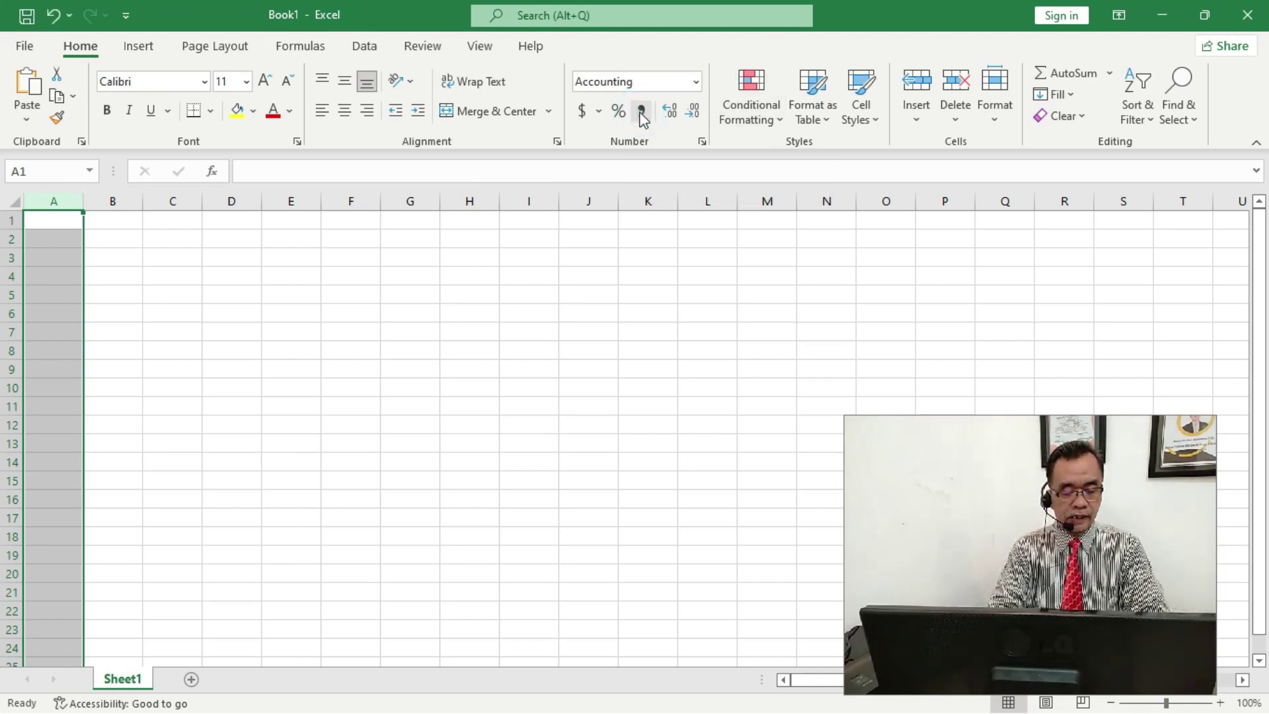
click(56, 222)
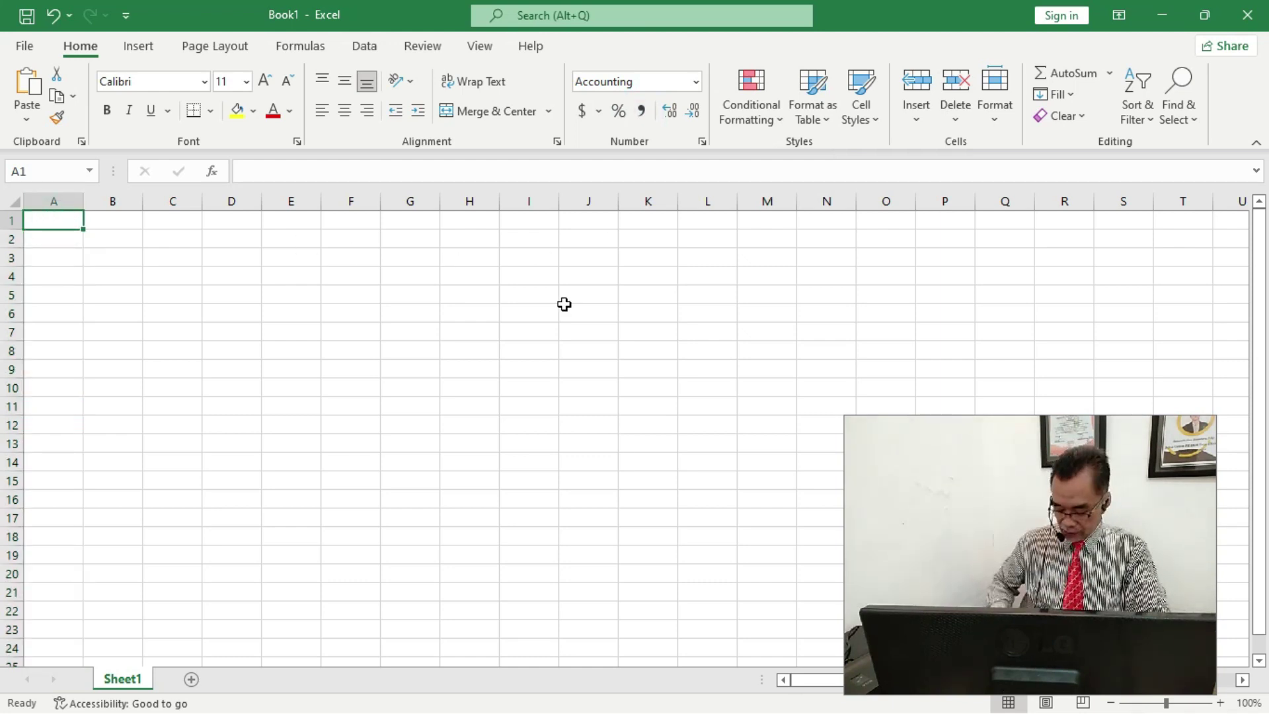
text(1000000)
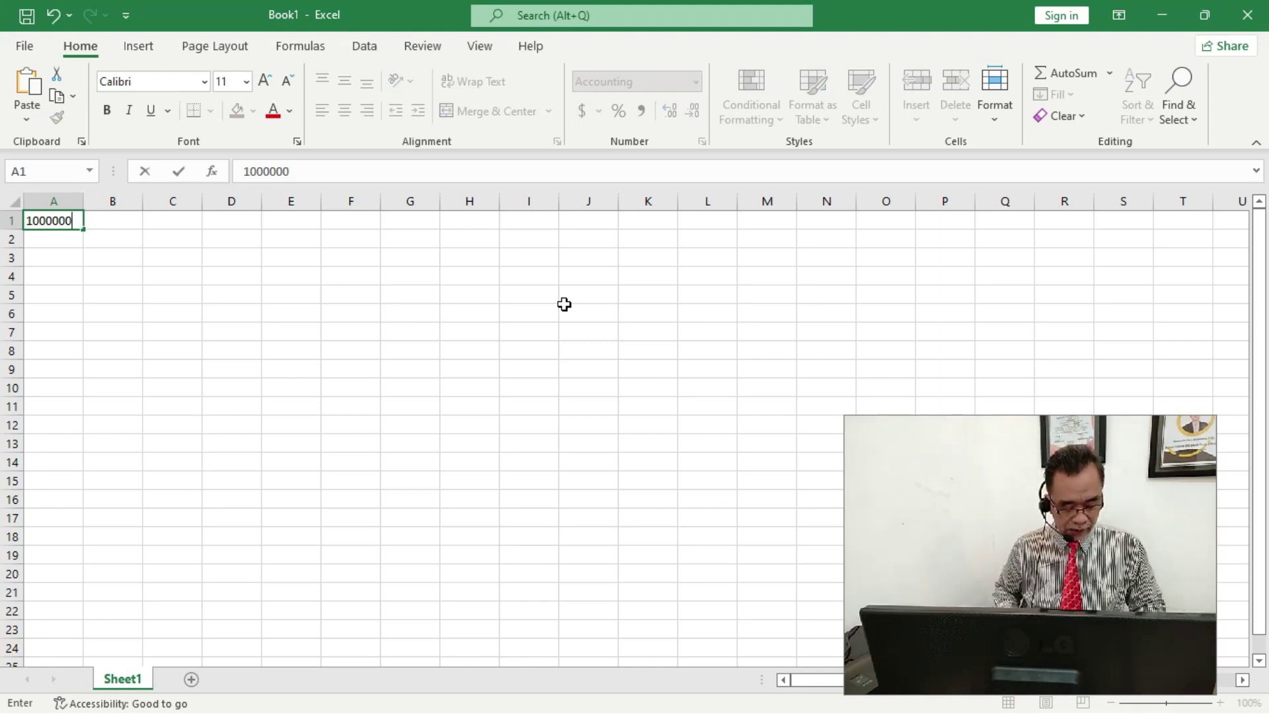
key(Tab)
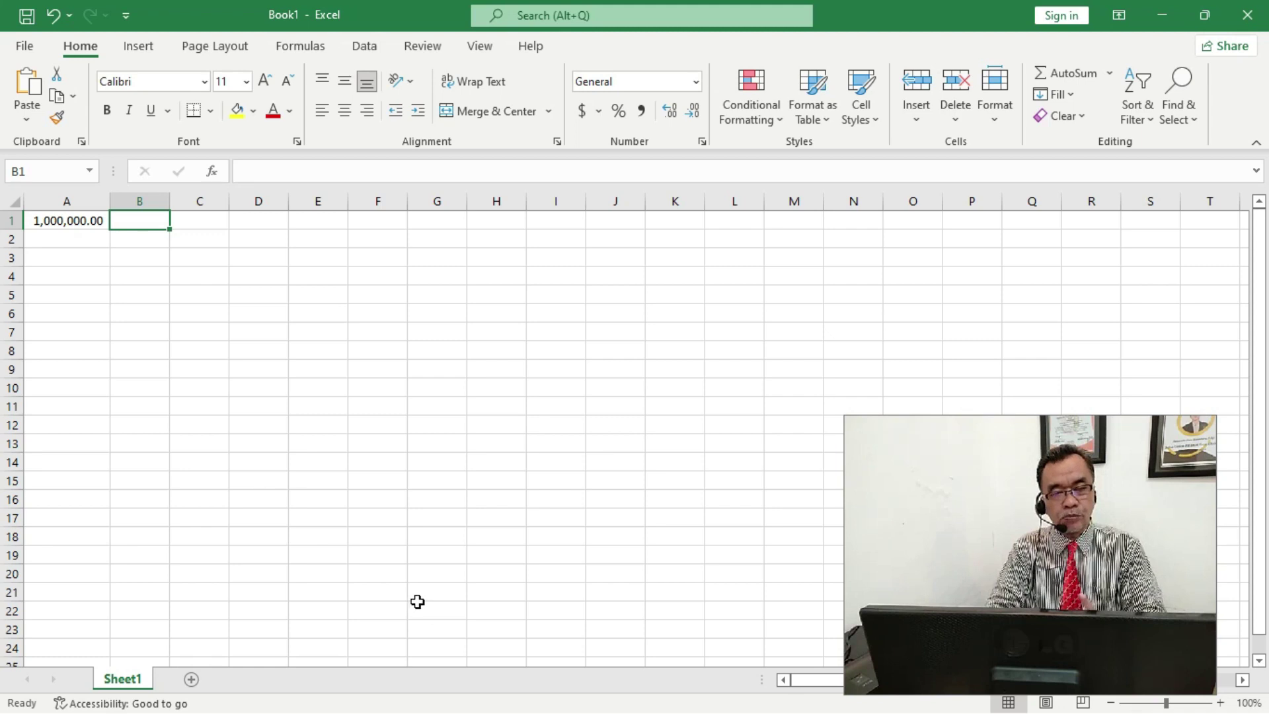
Step: Apply the Comma Style number format to the whole of column B and enter 1000 in B1
click(141, 200)
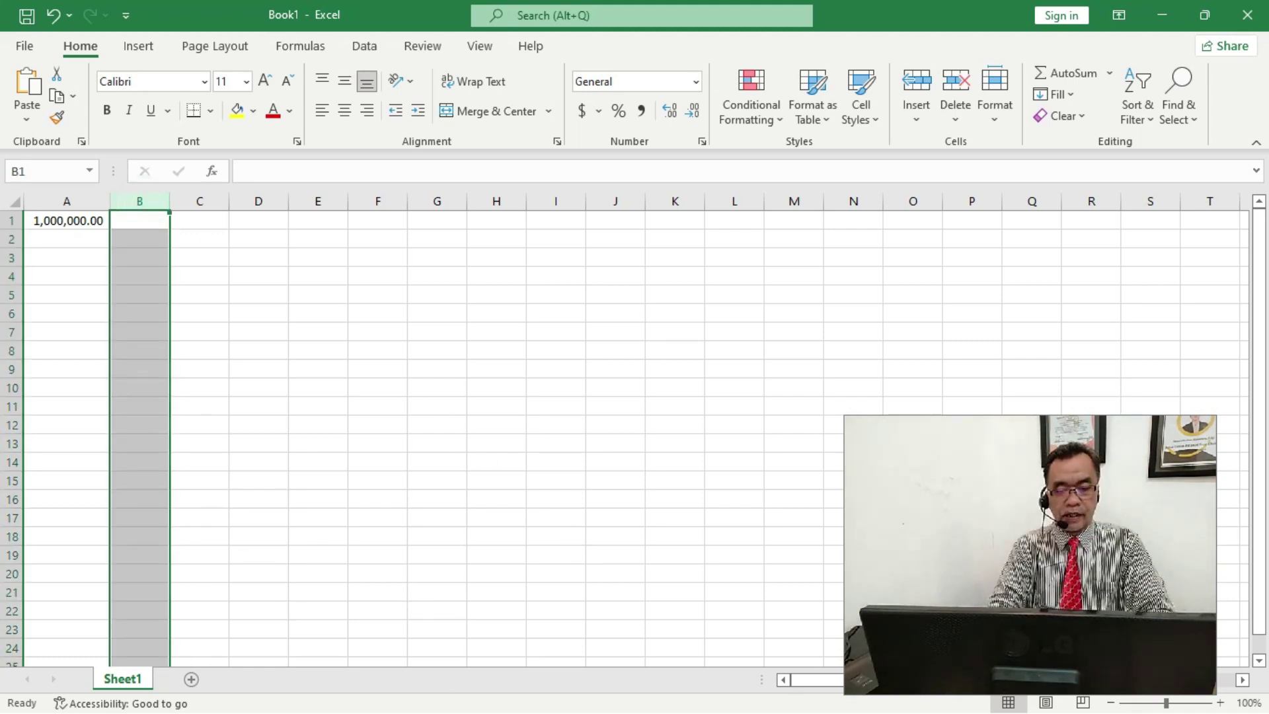
click(641, 112)
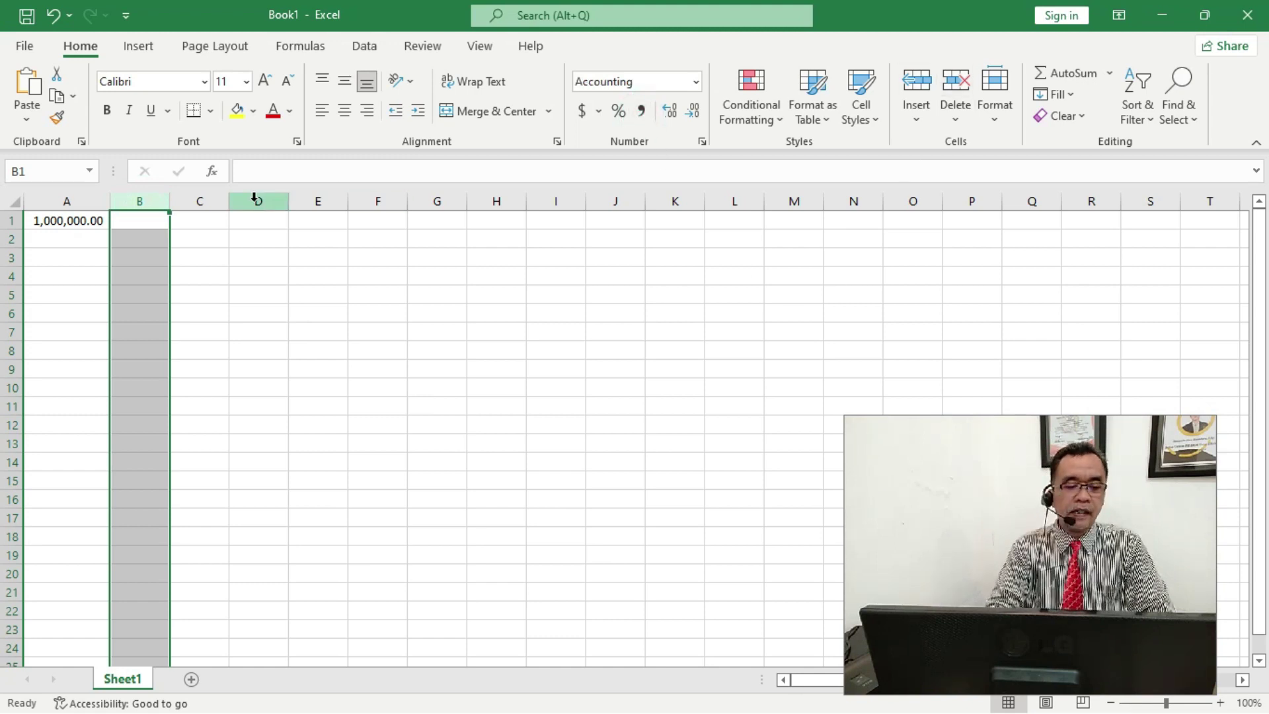
click(137, 215)
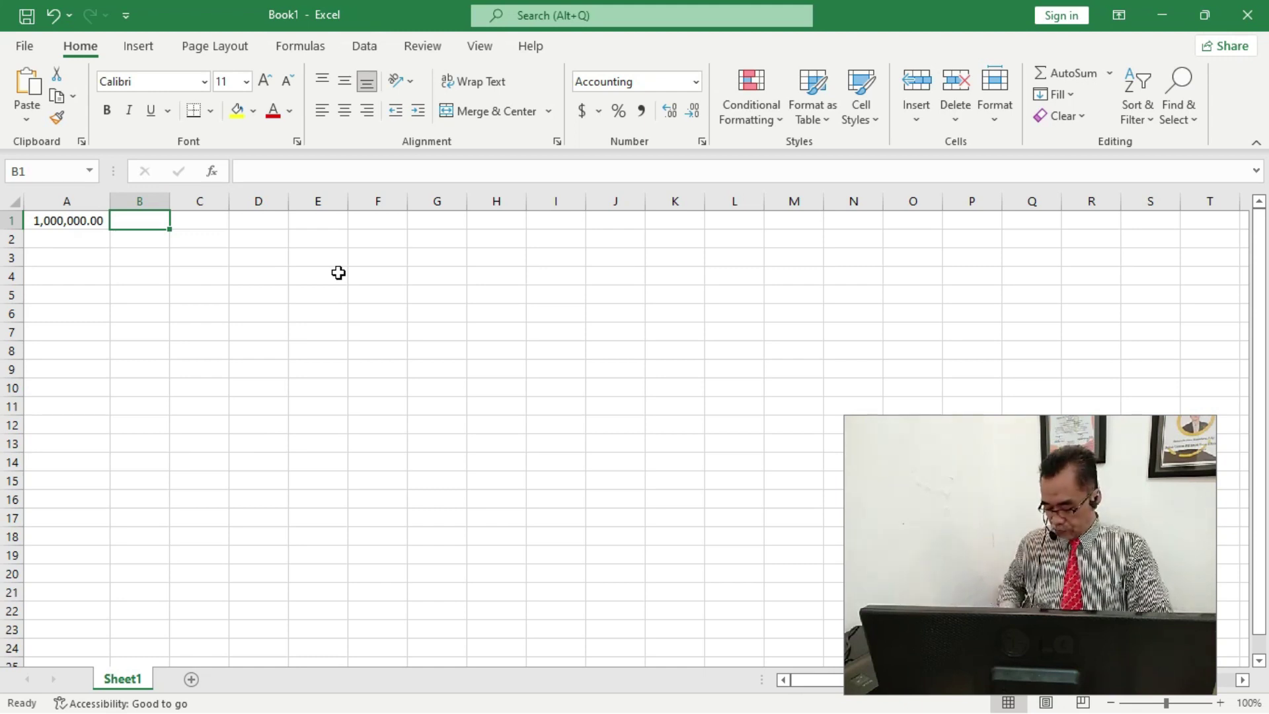
text(1000)
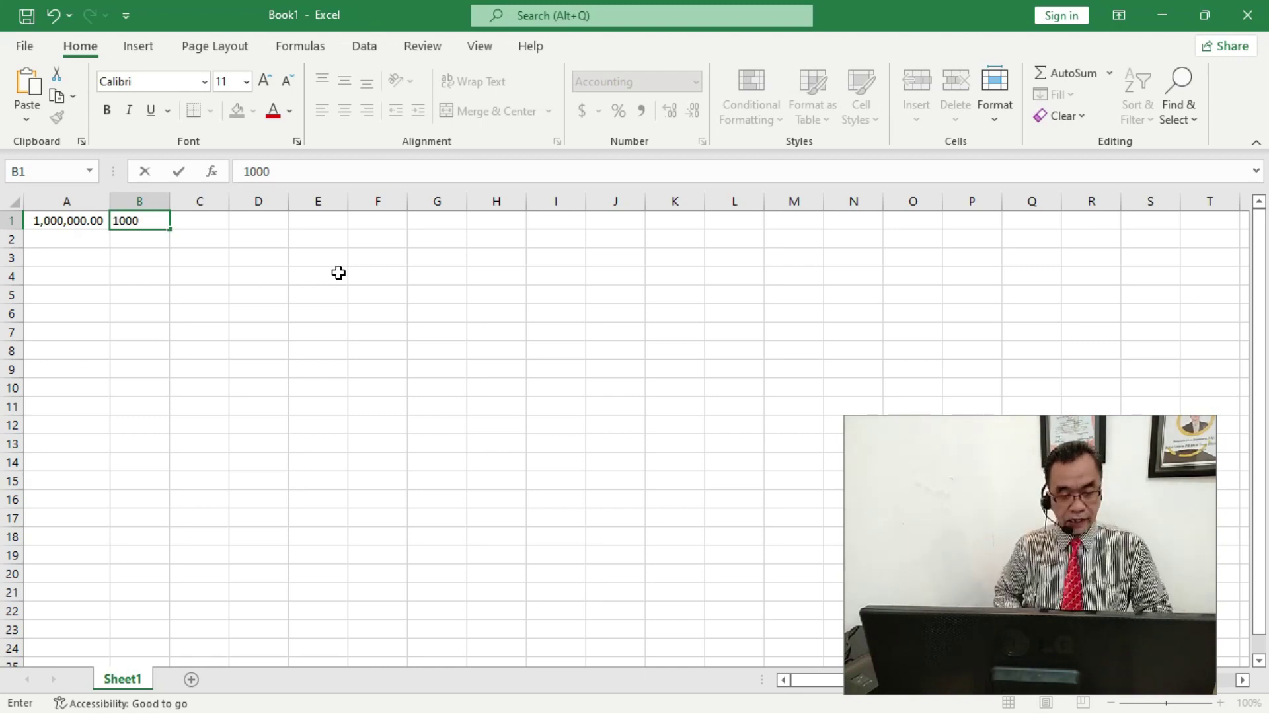
key(Return)
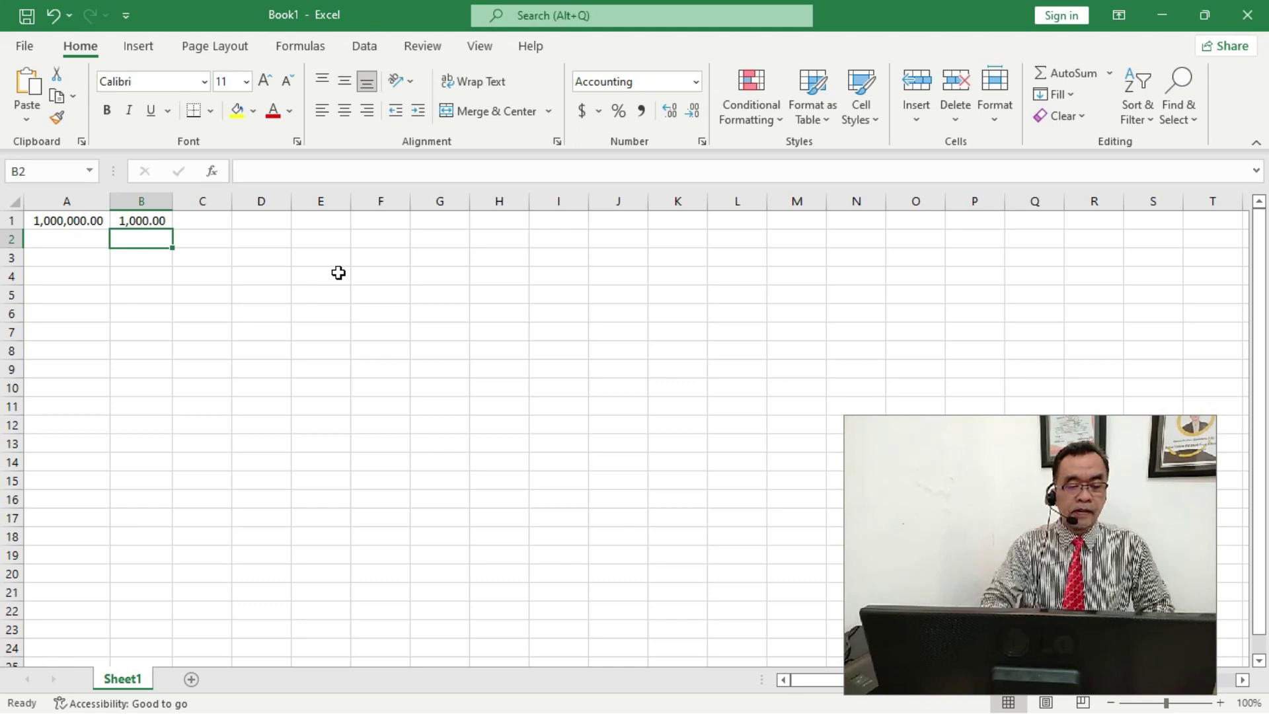
click(212, 220)
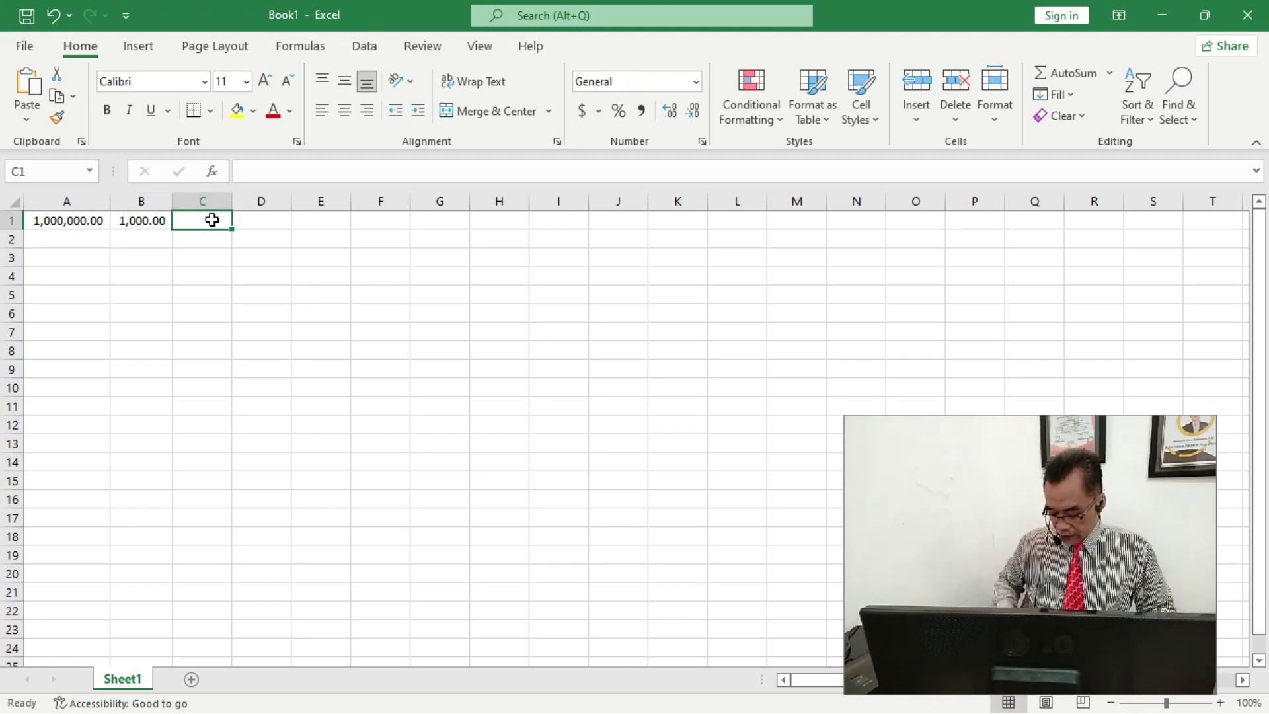
text(1000000000)
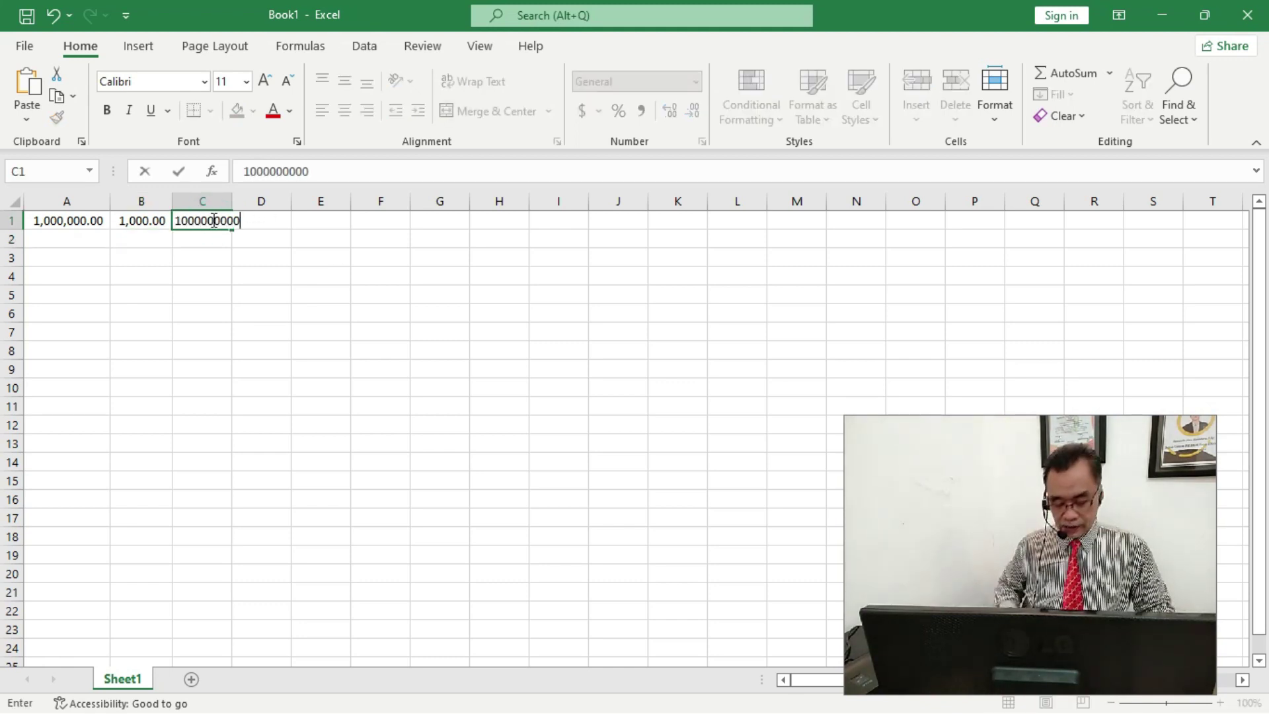
key(Return)
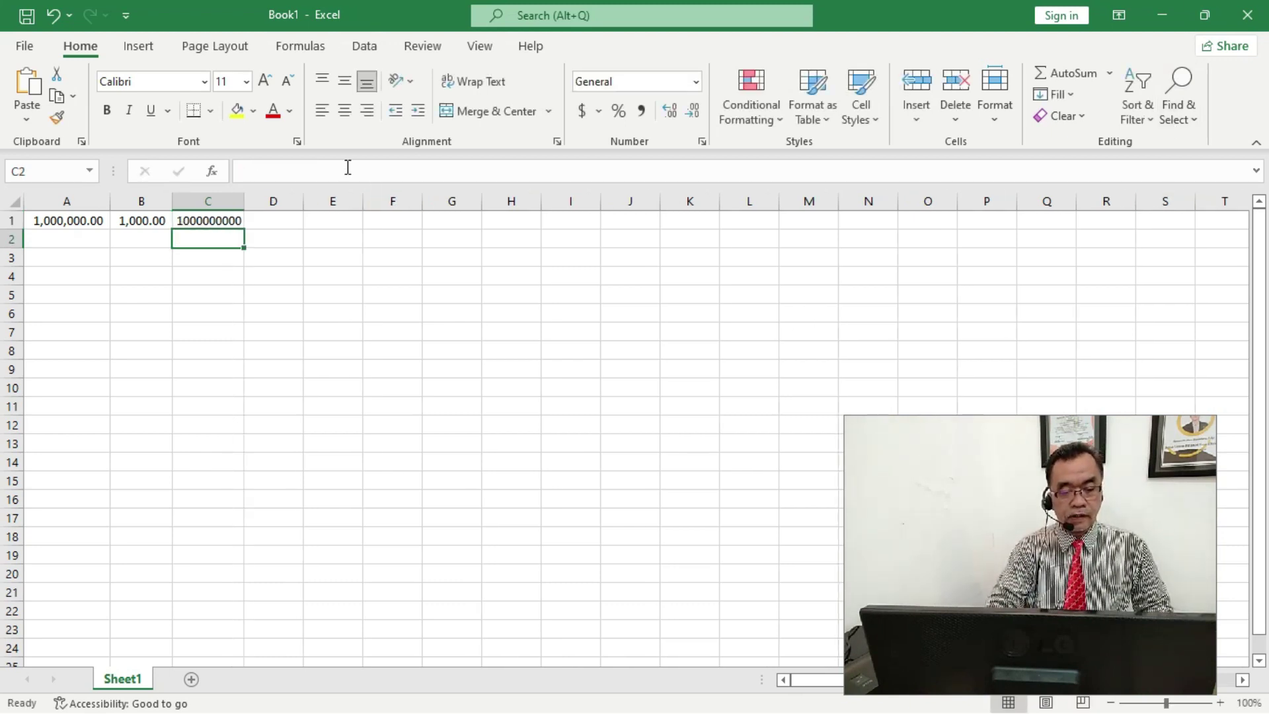
click(213, 202)
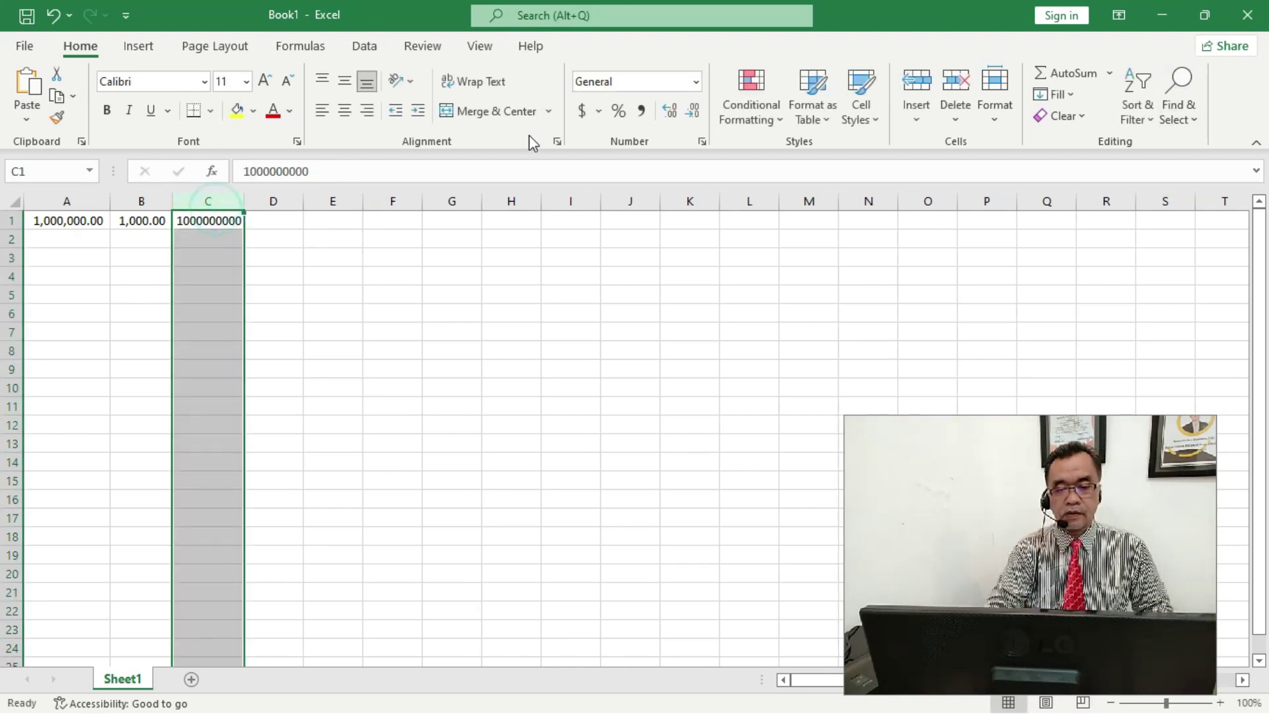
click(641, 111)
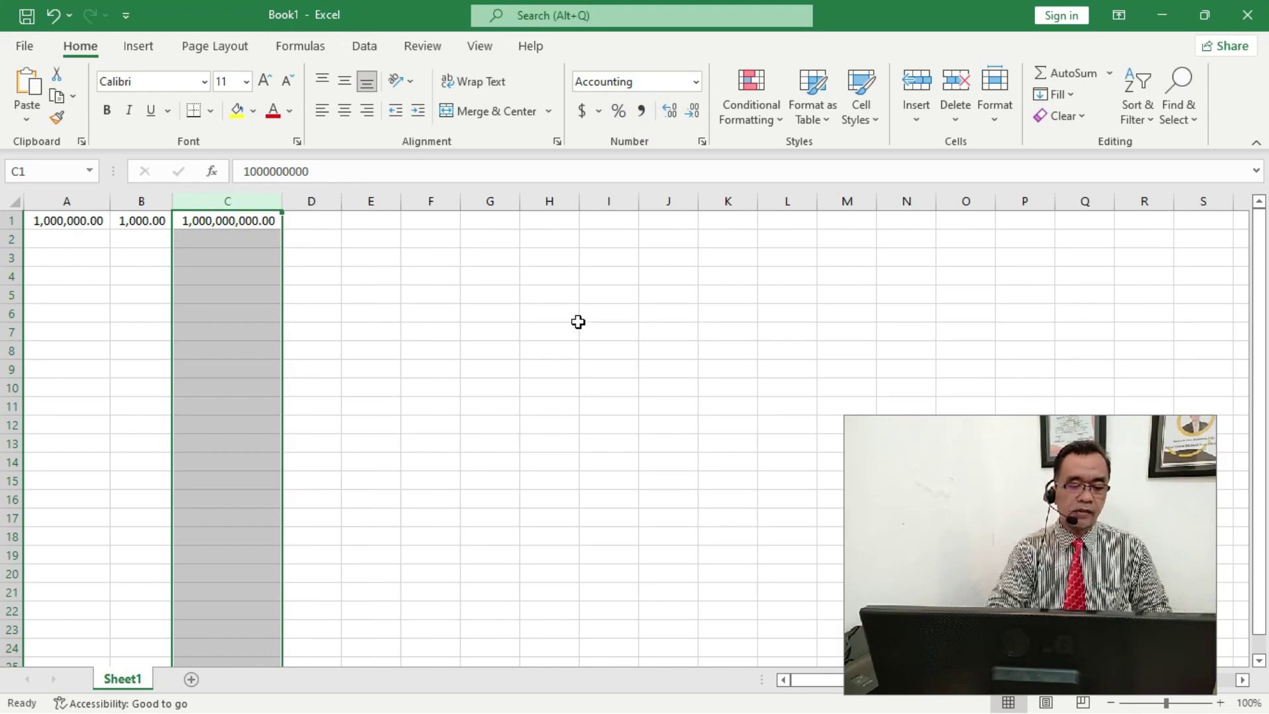
Step: Enter 250000000 in cell B2, directly below the first value of column B
click(138, 242)
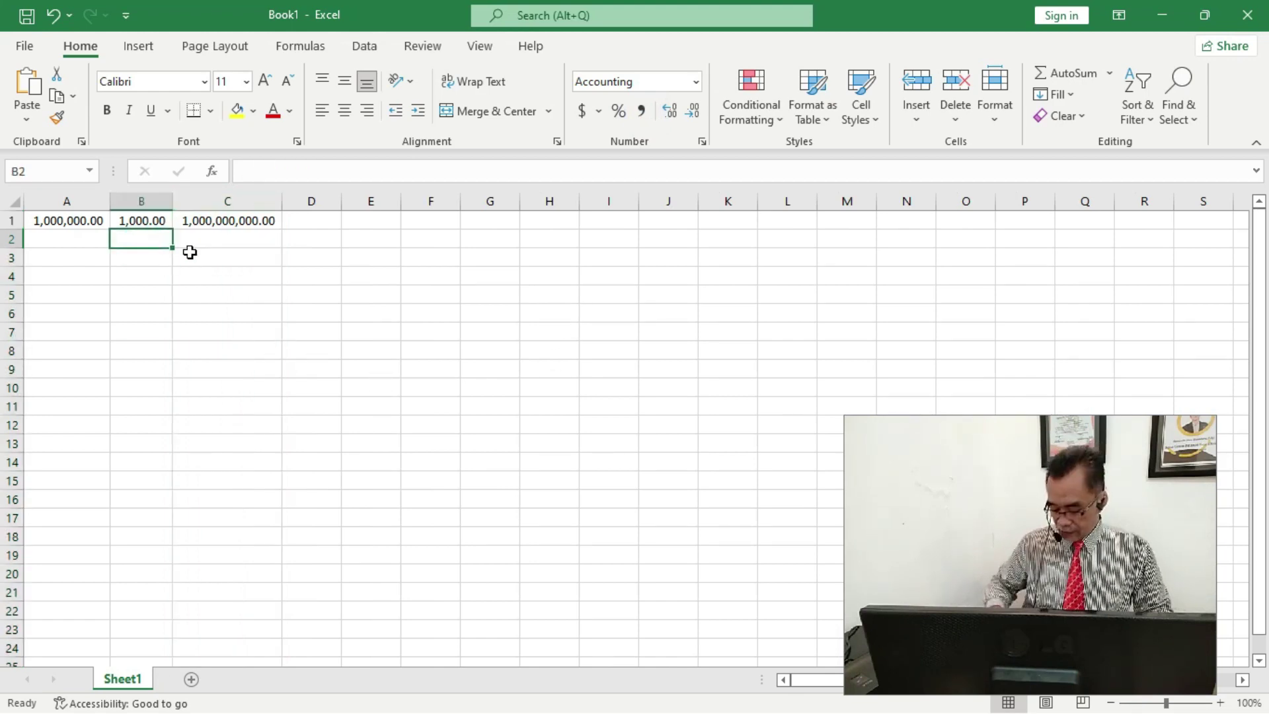
text(250,000,0)
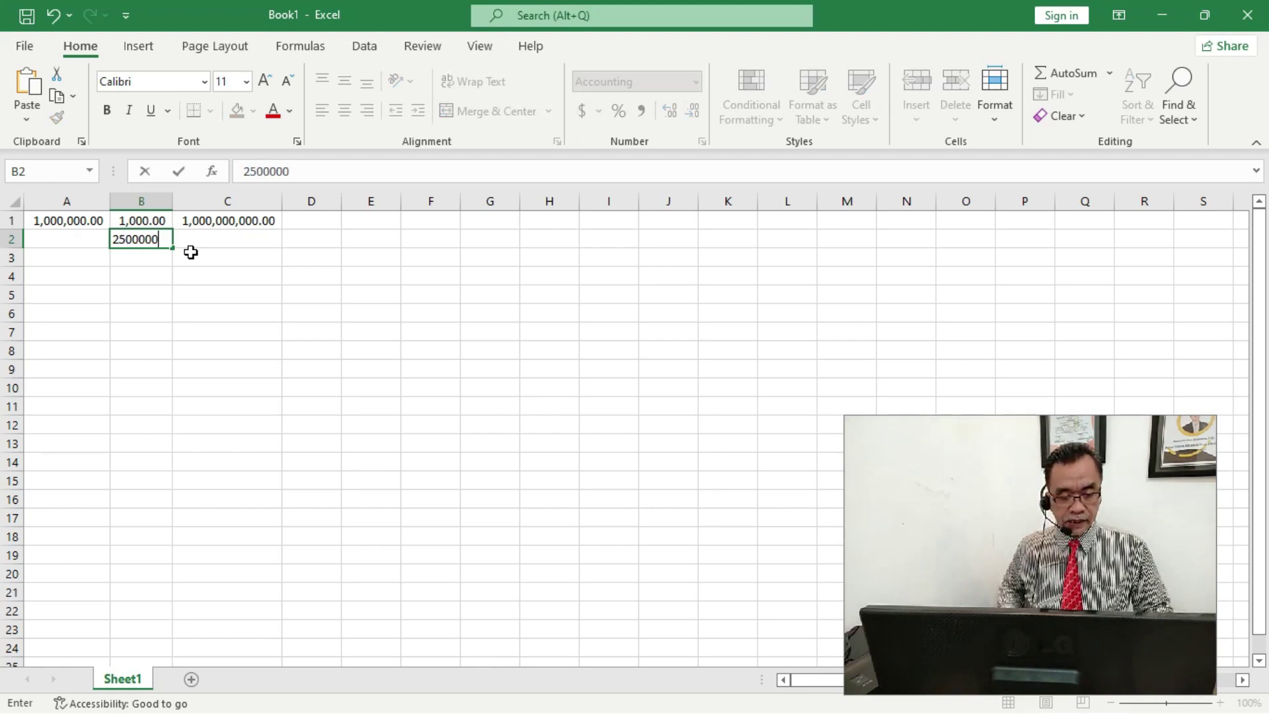
text(00)
key(Return)
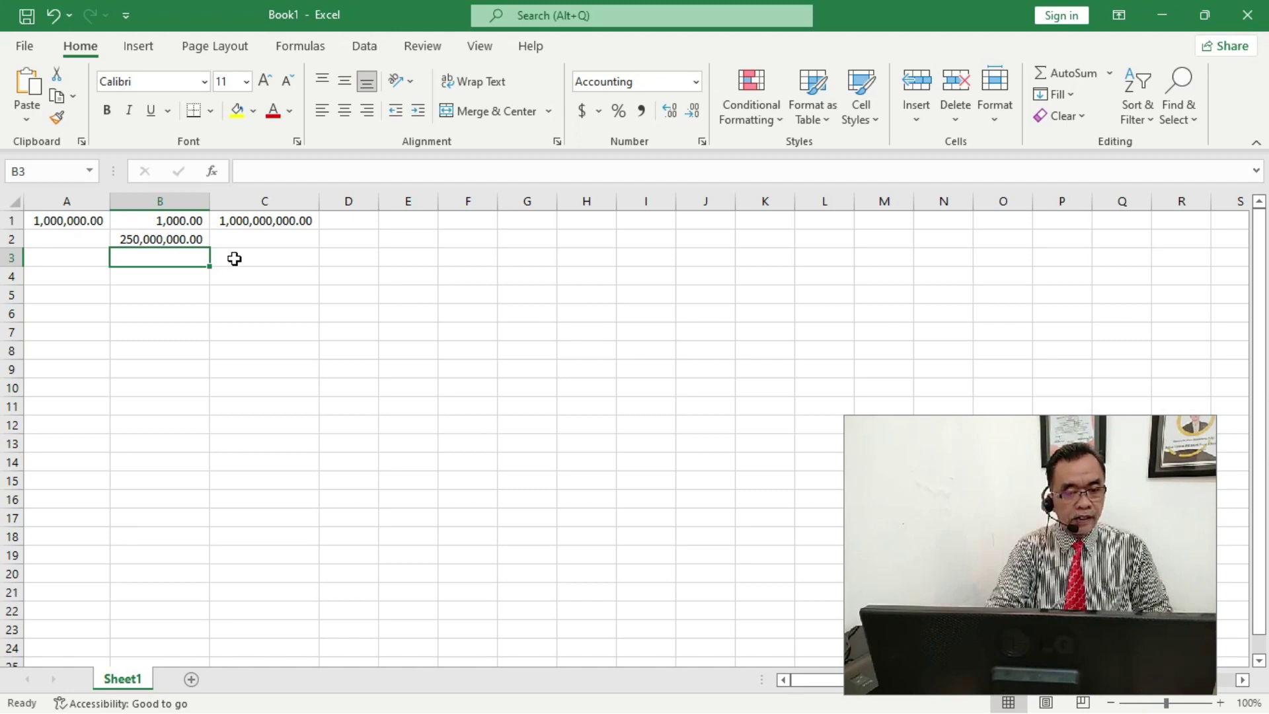
Step: Narrow column C until its number no longer fits, and widen it again to fit the full value in C1
click(264, 218)
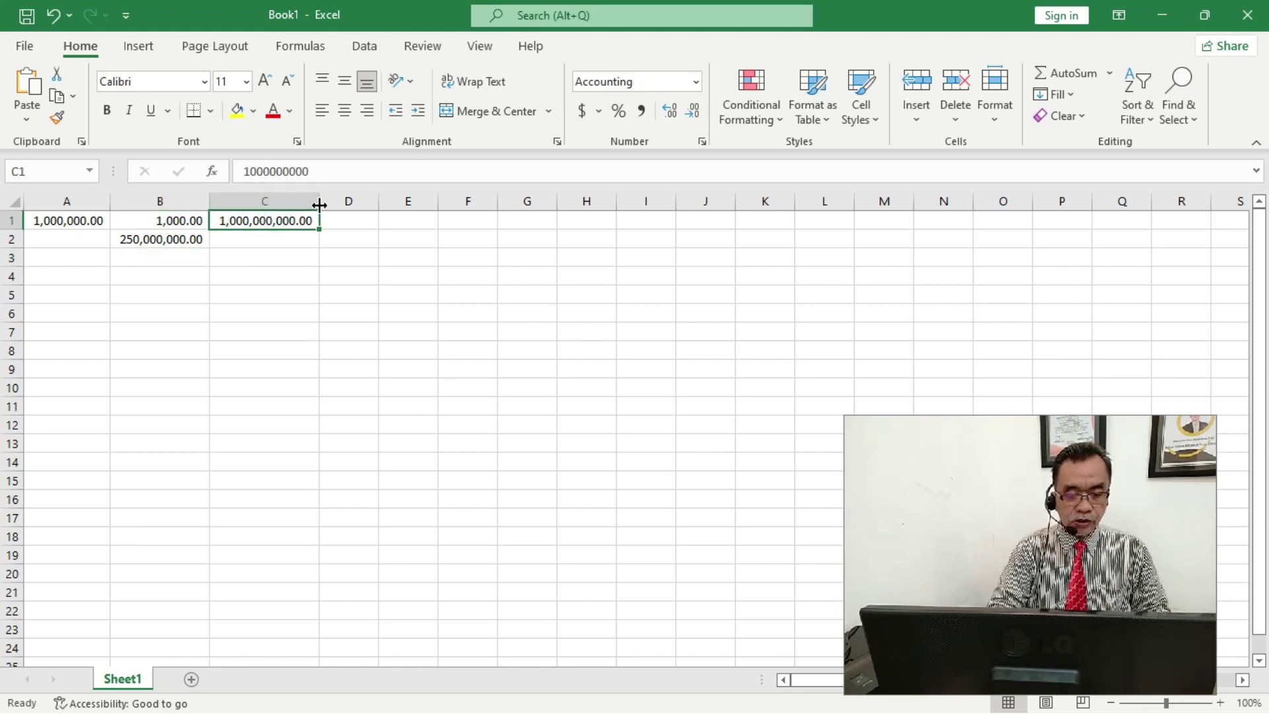
drag(320, 206, 290, 206)
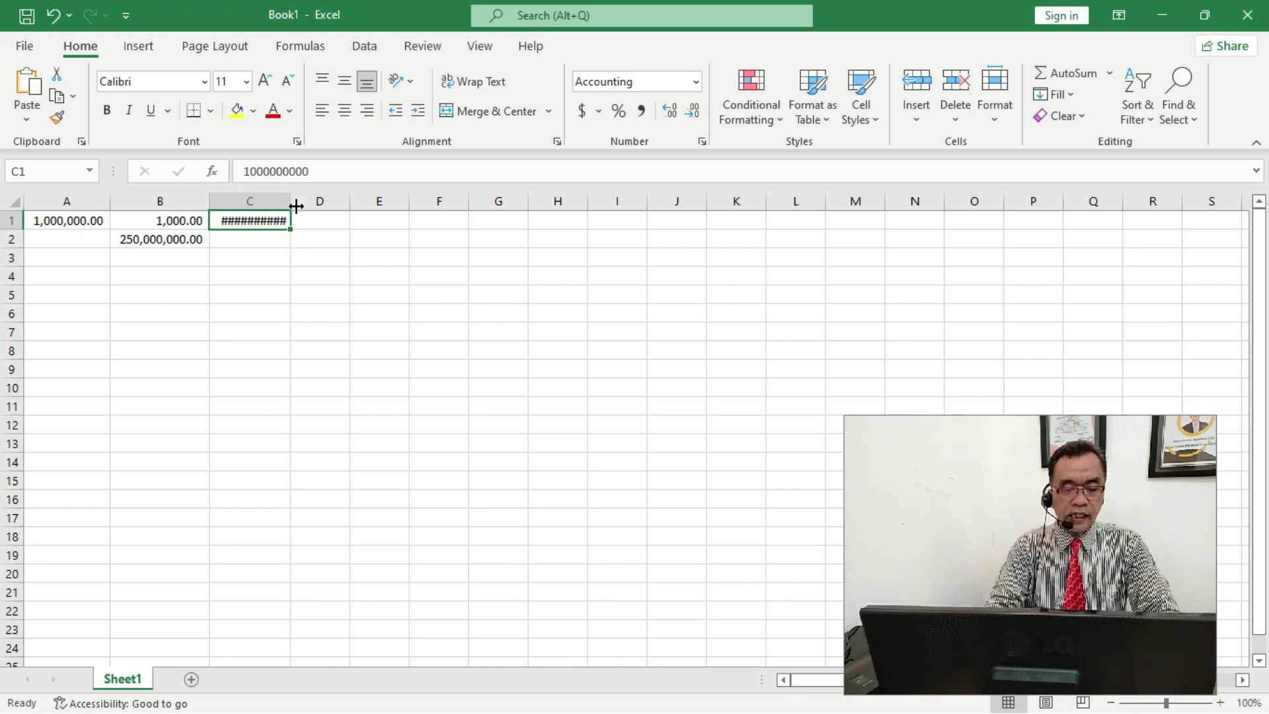
drag(291, 201, 298, 203)
drag(307, 202, 318, 203)
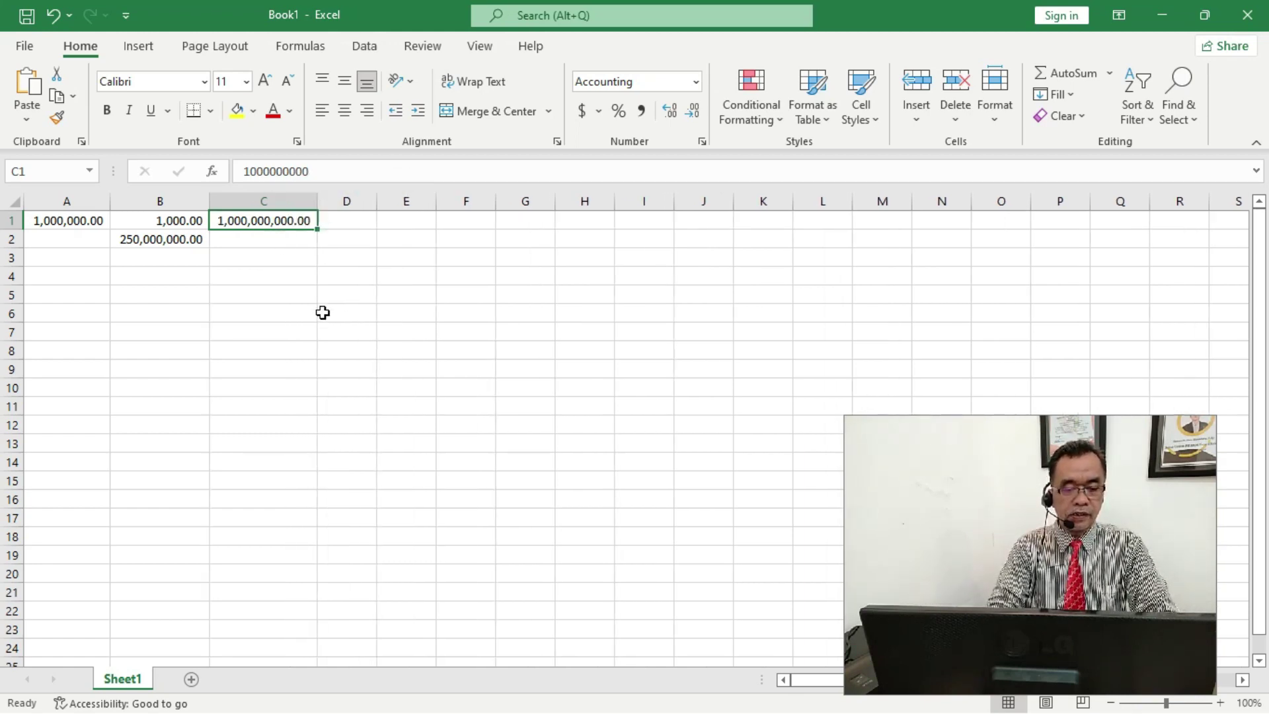
drag(100, 200, 255, 199)
click(456, 310)
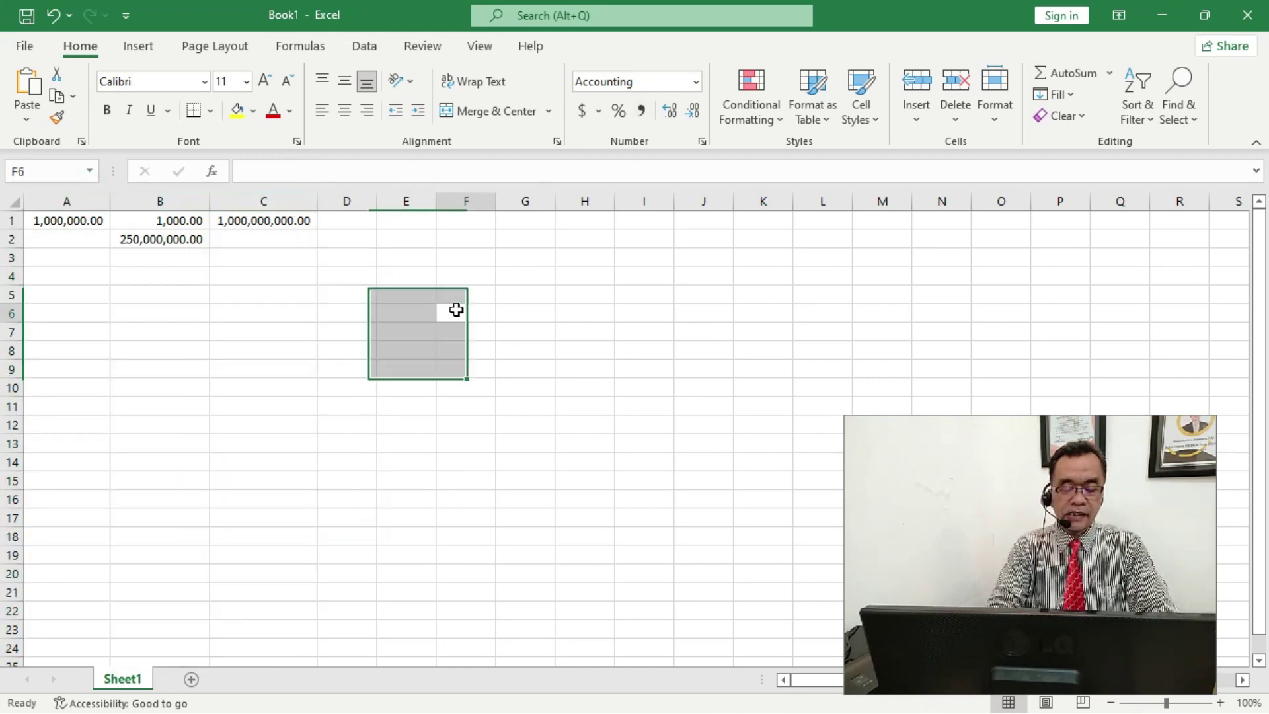
Step: Format the whole of column D with the Number category, two decimal places and the 1000 separator enabled
click(350, 201)
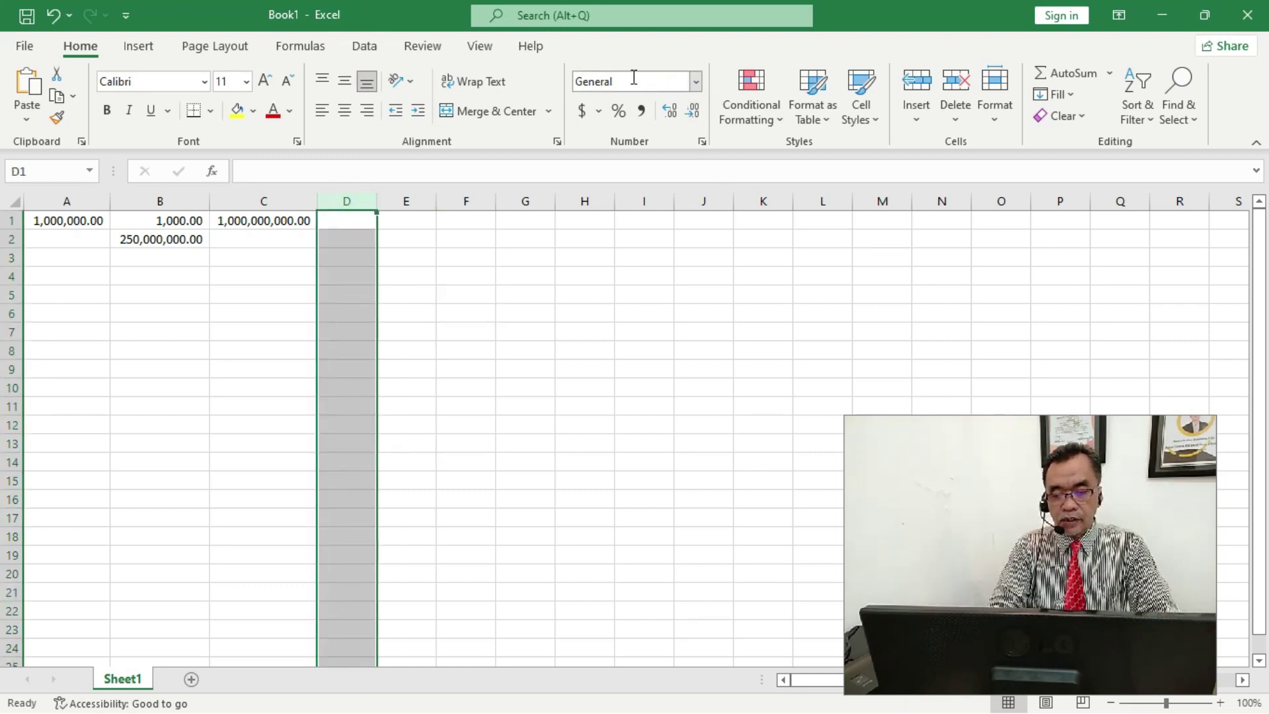
click(702, 143)
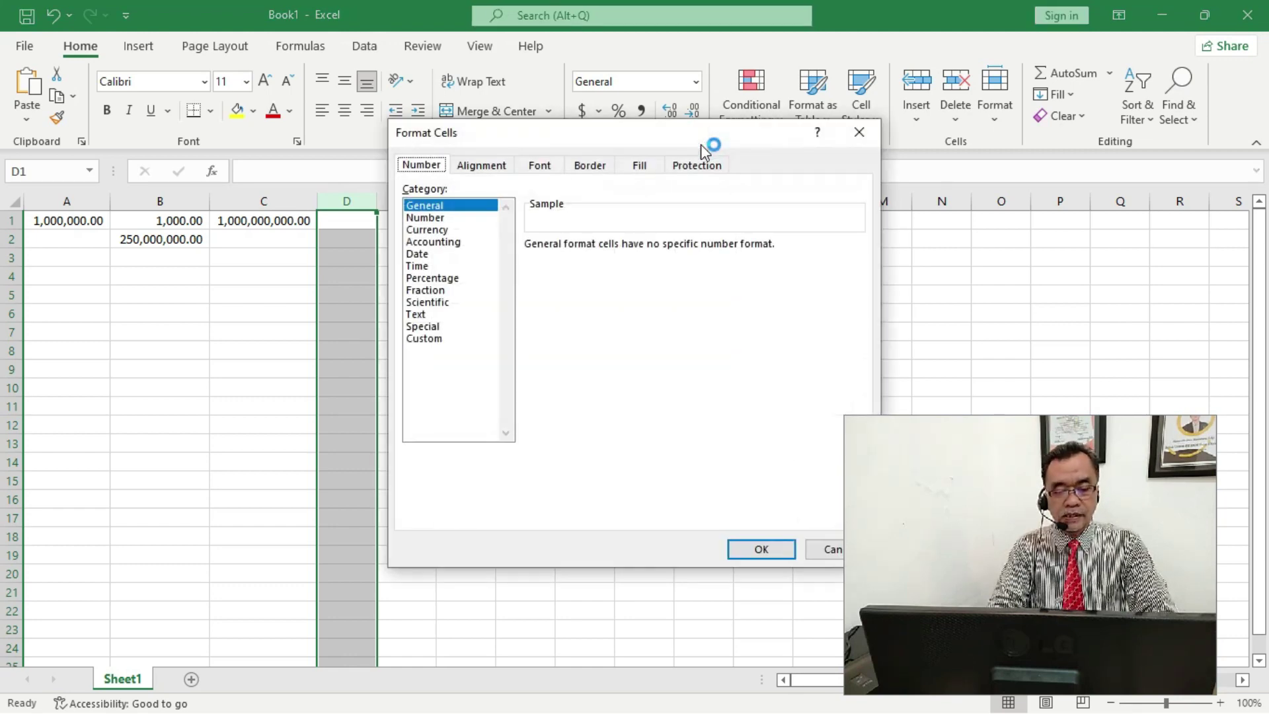
click(436, 219)
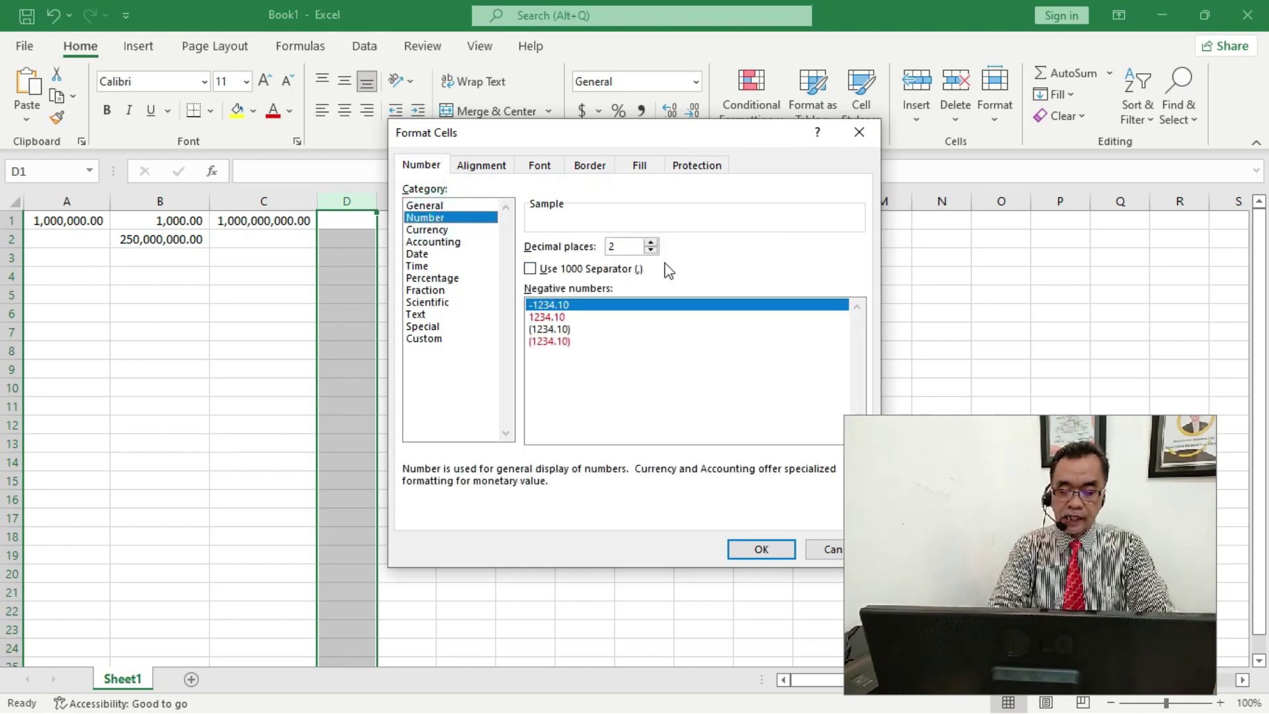
click(531, 270)
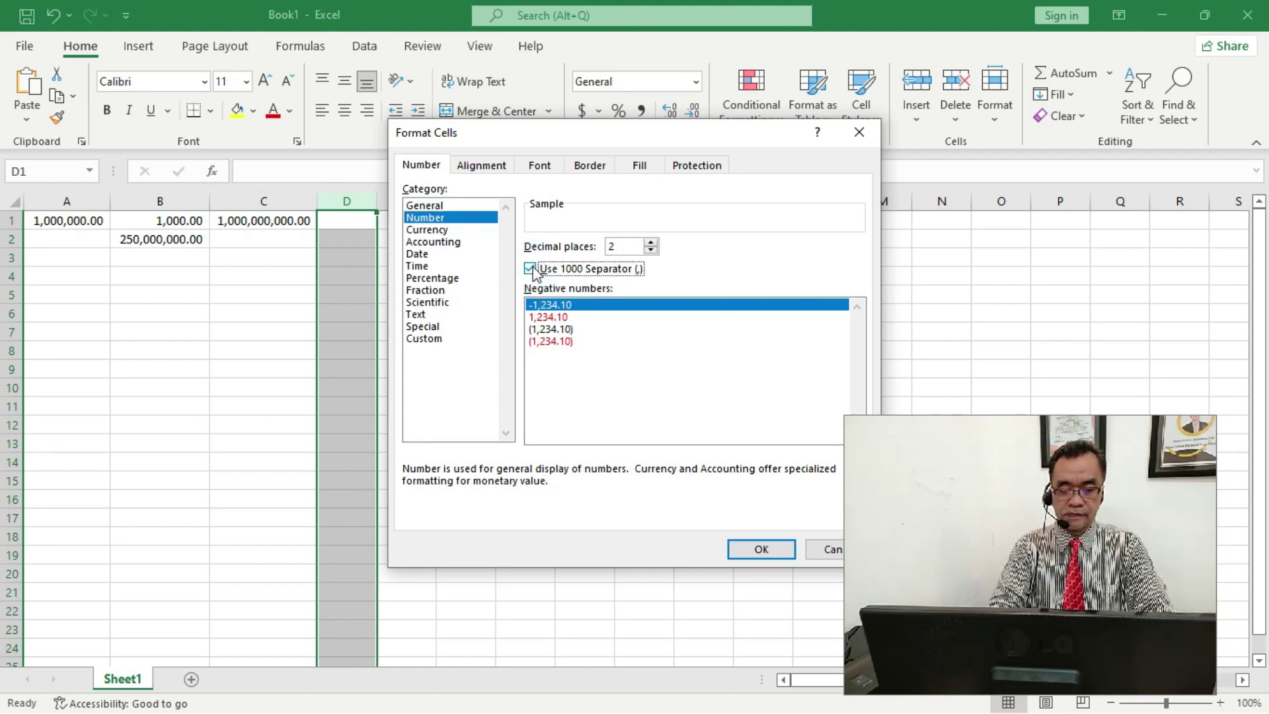
click(765, 552)
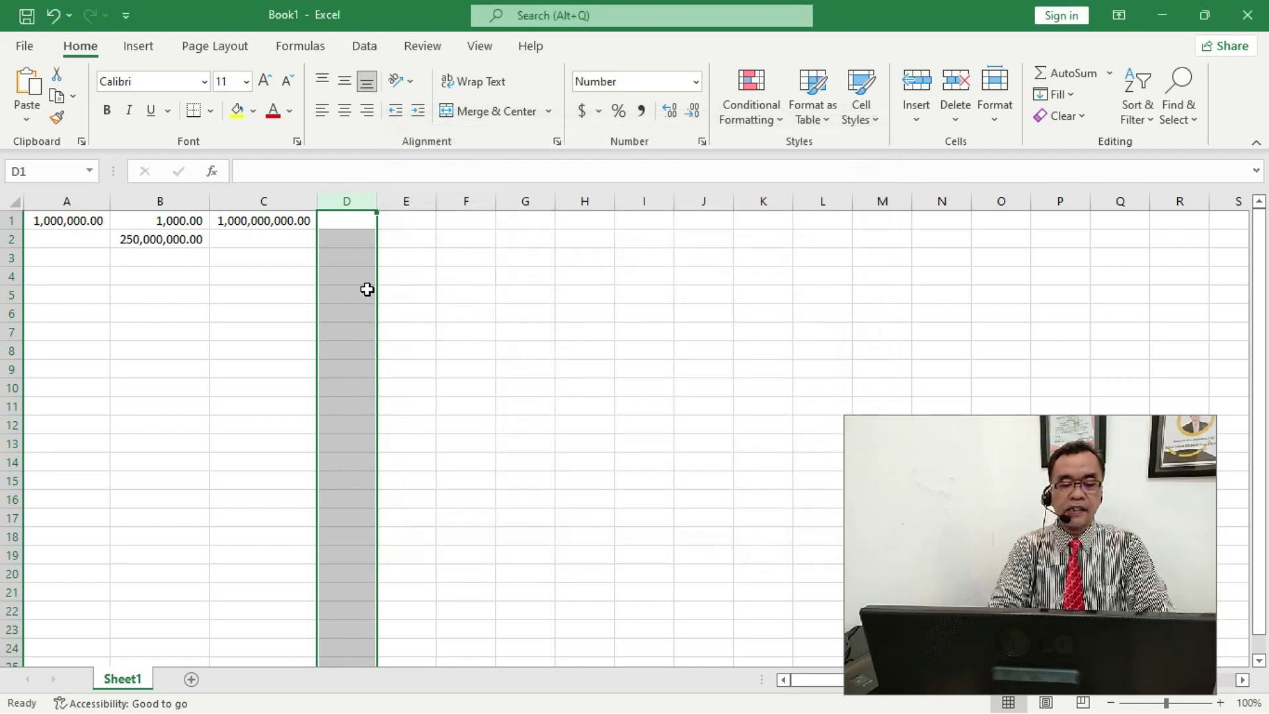
Step: Enter 10000 in cell D1 and 10000000 in cell D2
click(355, 219)
text(1)
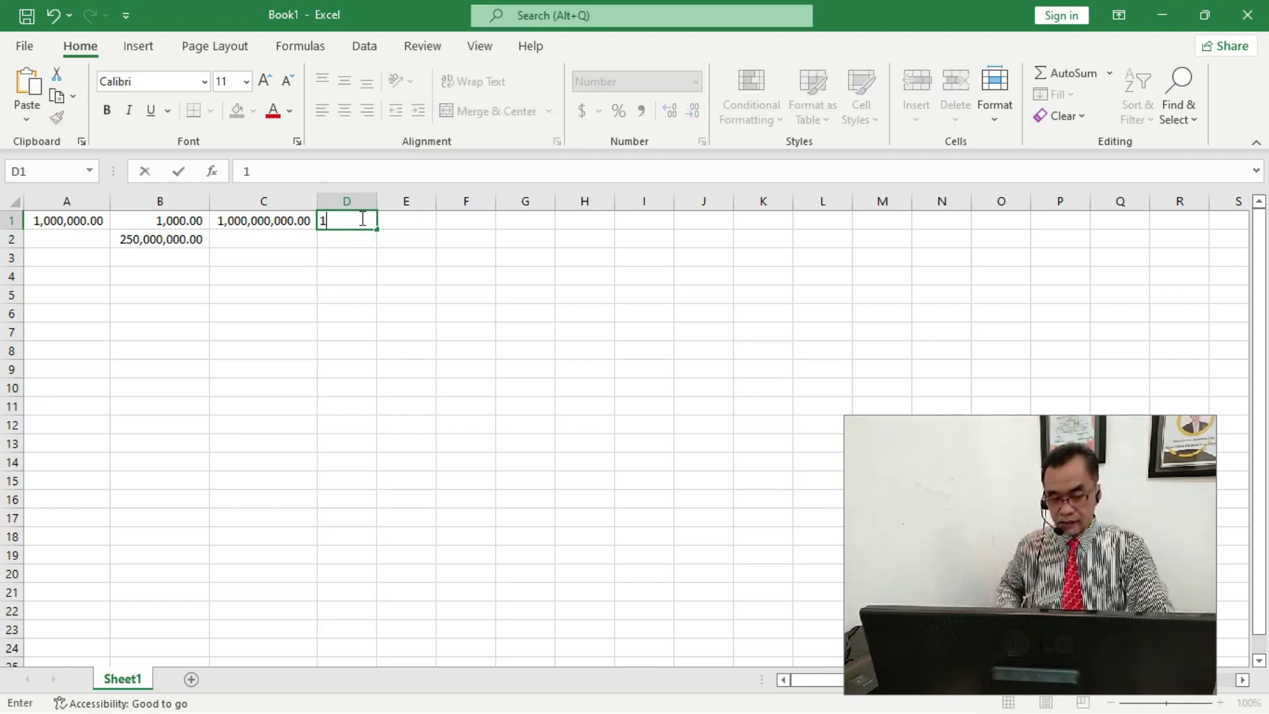
text(0)
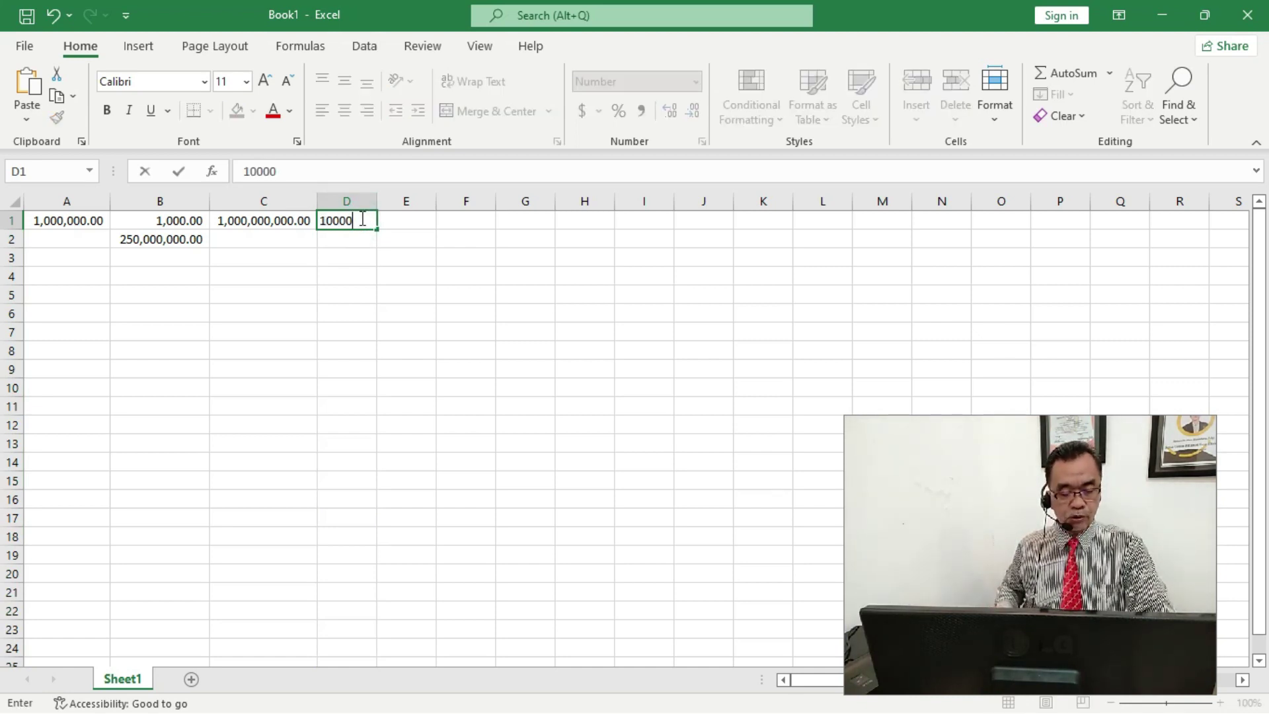
text(,000)
key(Return)
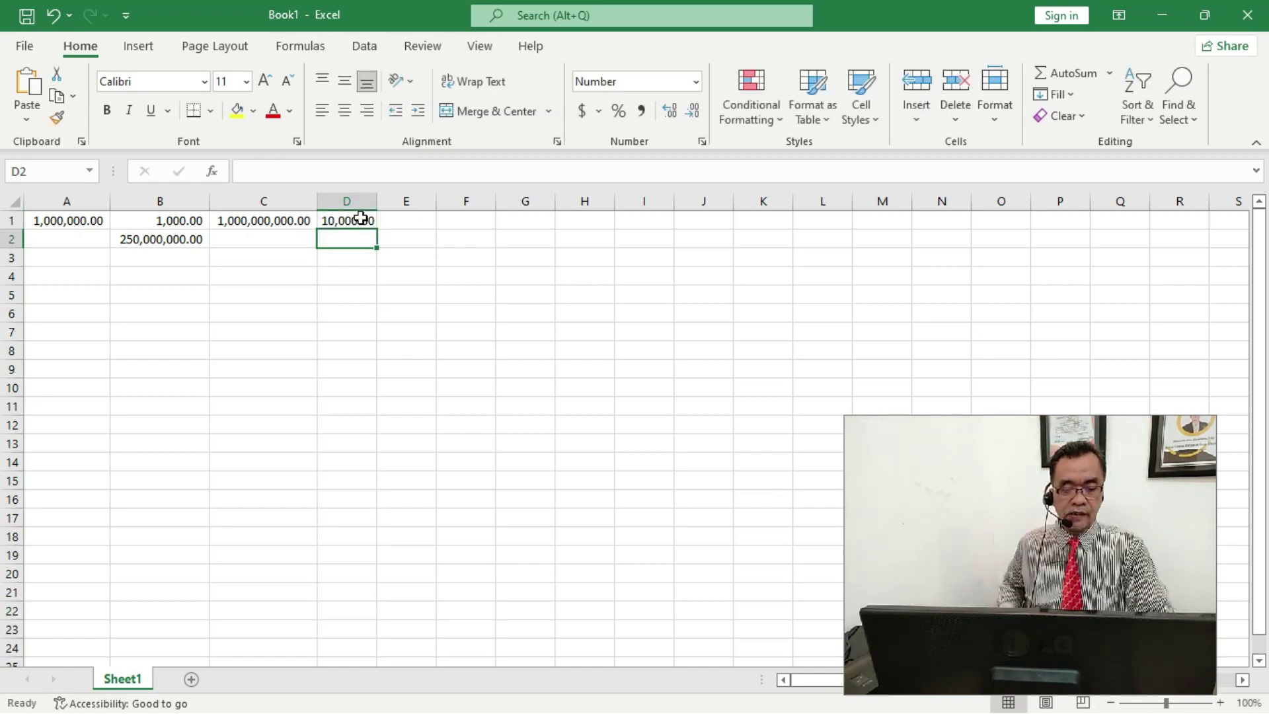
text(10000000)
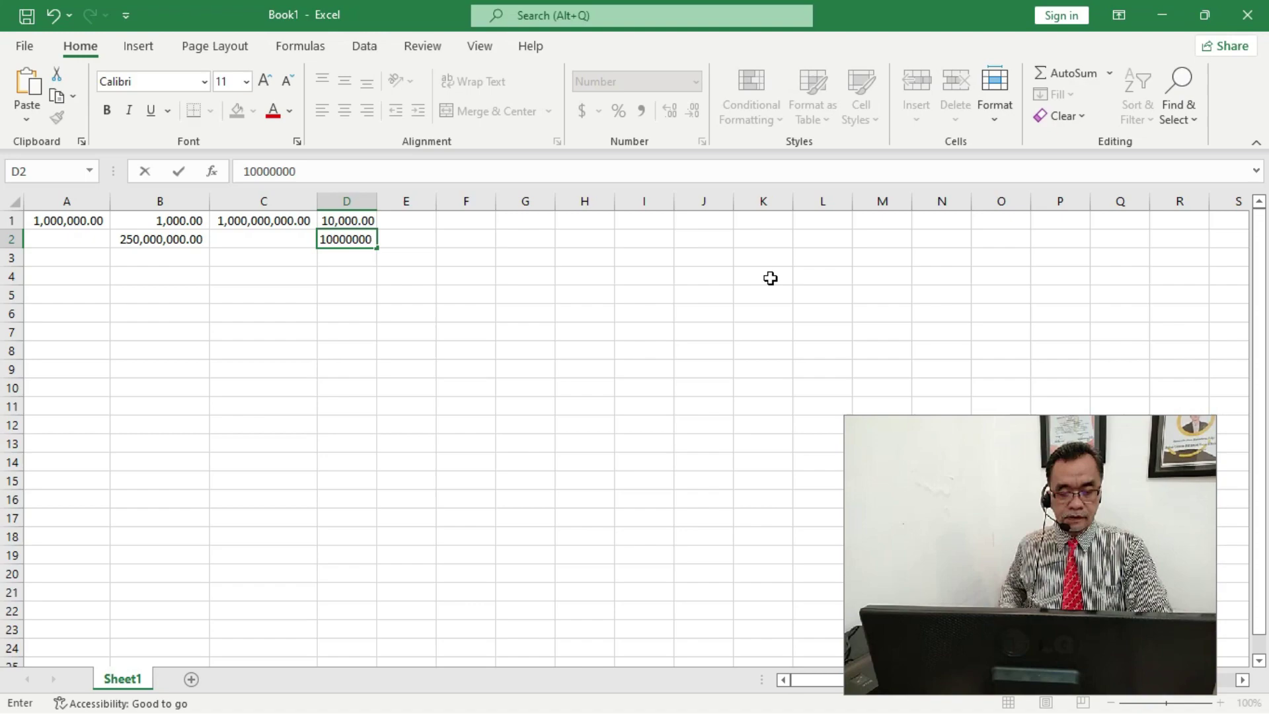
key(Return)
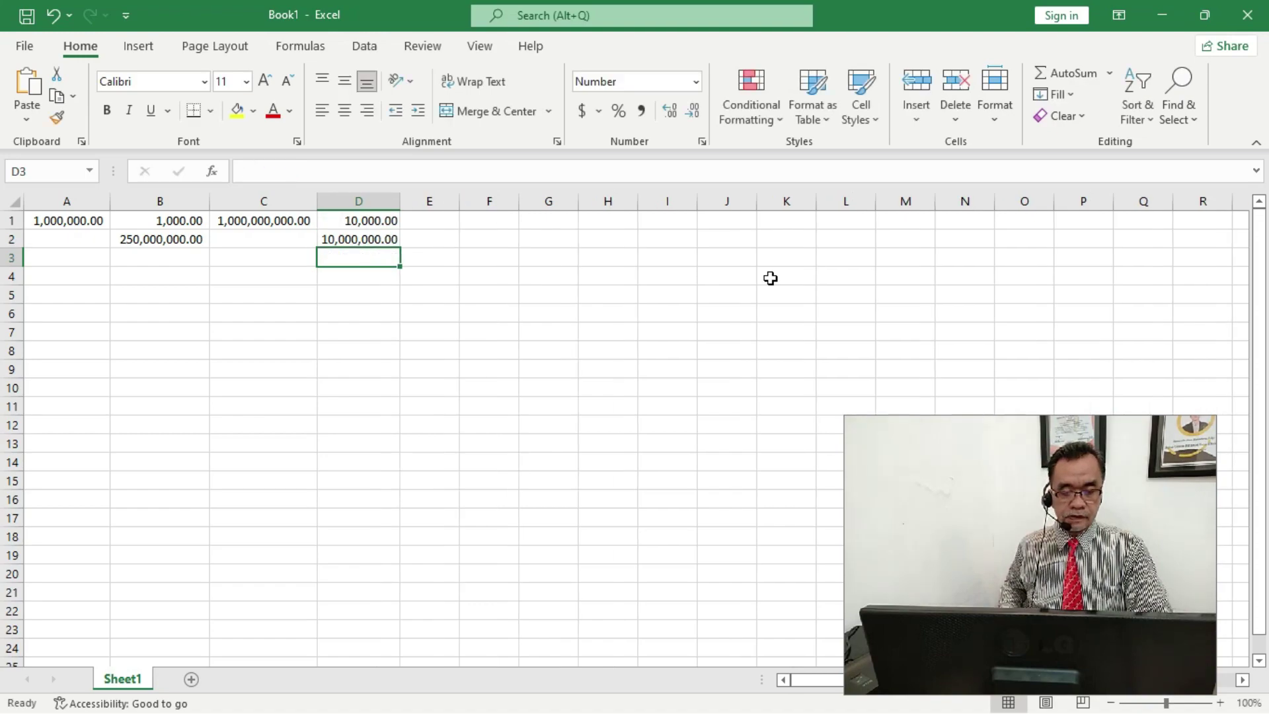